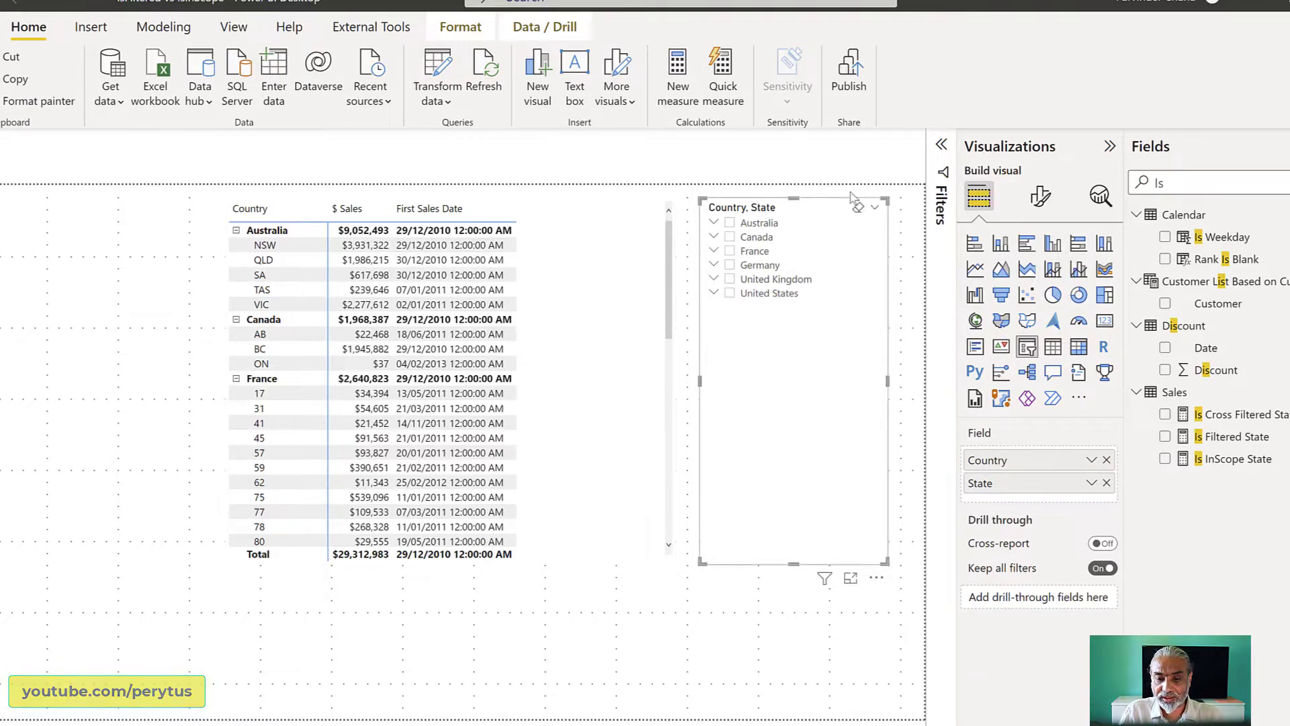
View the states under Australia in the Country, State slicer, and find the First Sales Date measure to examine its formula.
{"action": "left_click", "coordinate": [714, 223]}
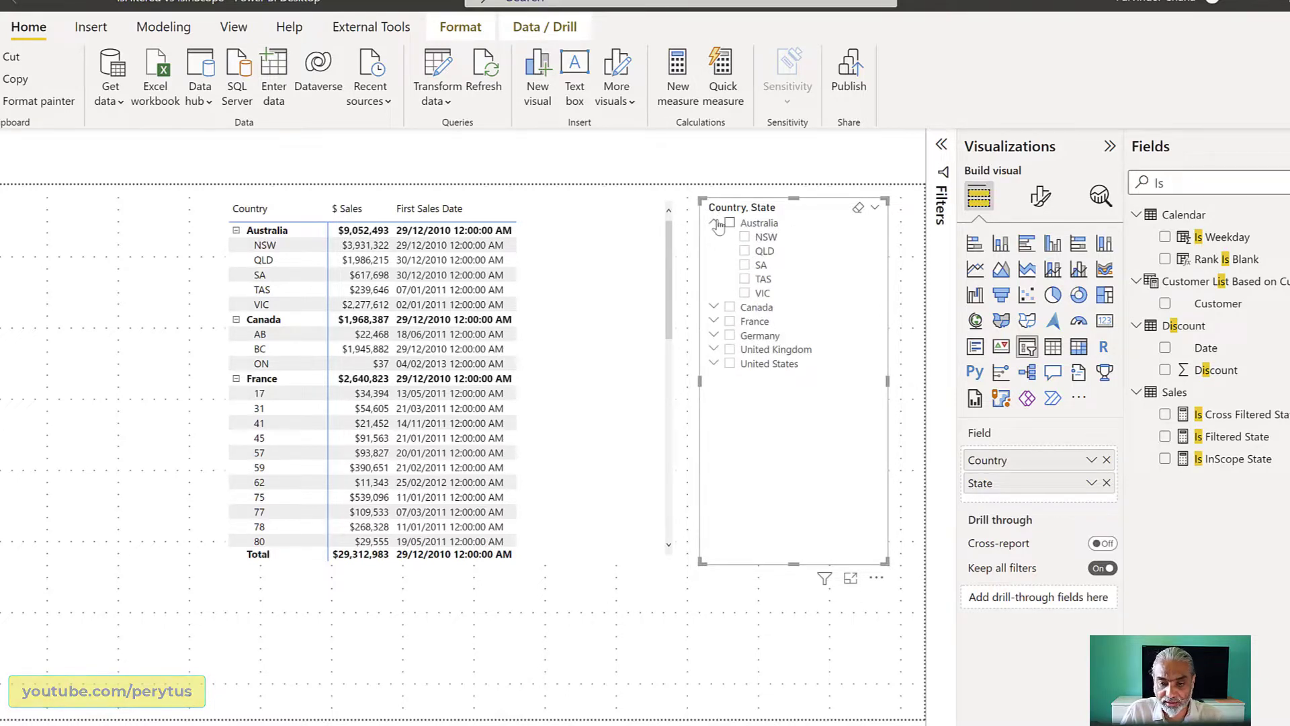
{"action": "left_click", "coordinate": [582, 317]}
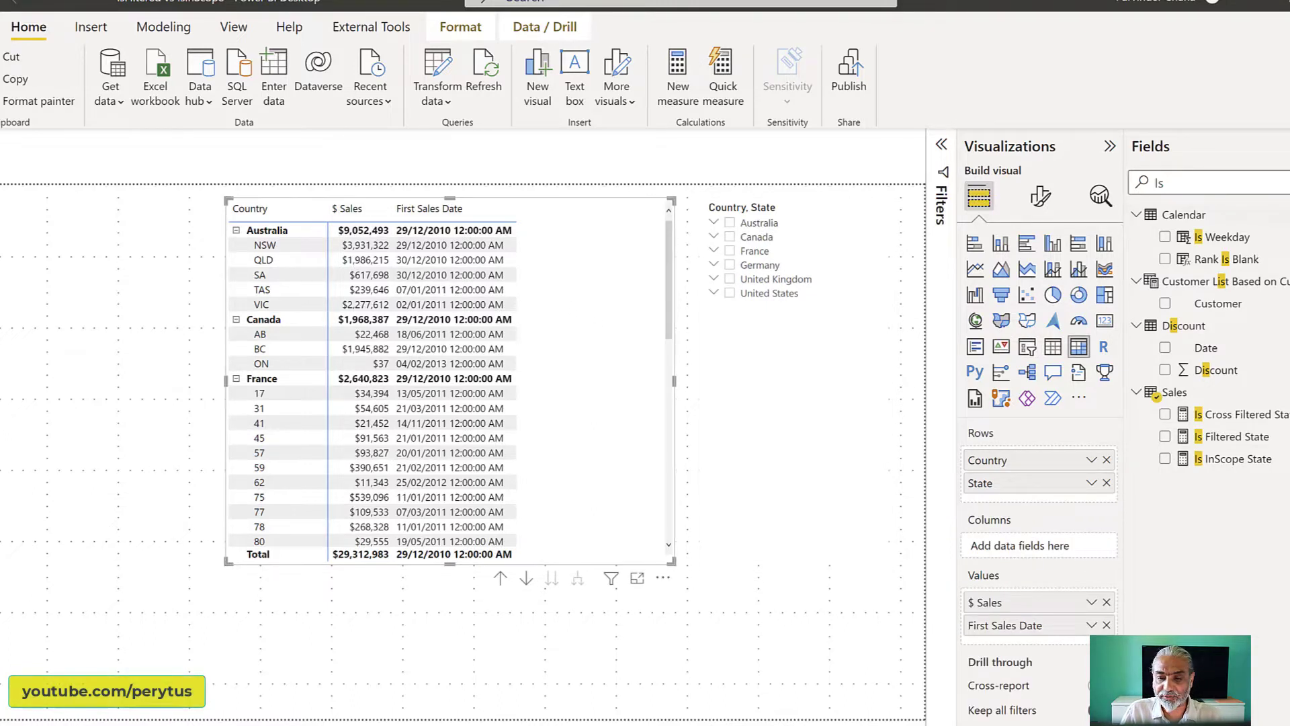
{"action": "type", "text": "first sal"}
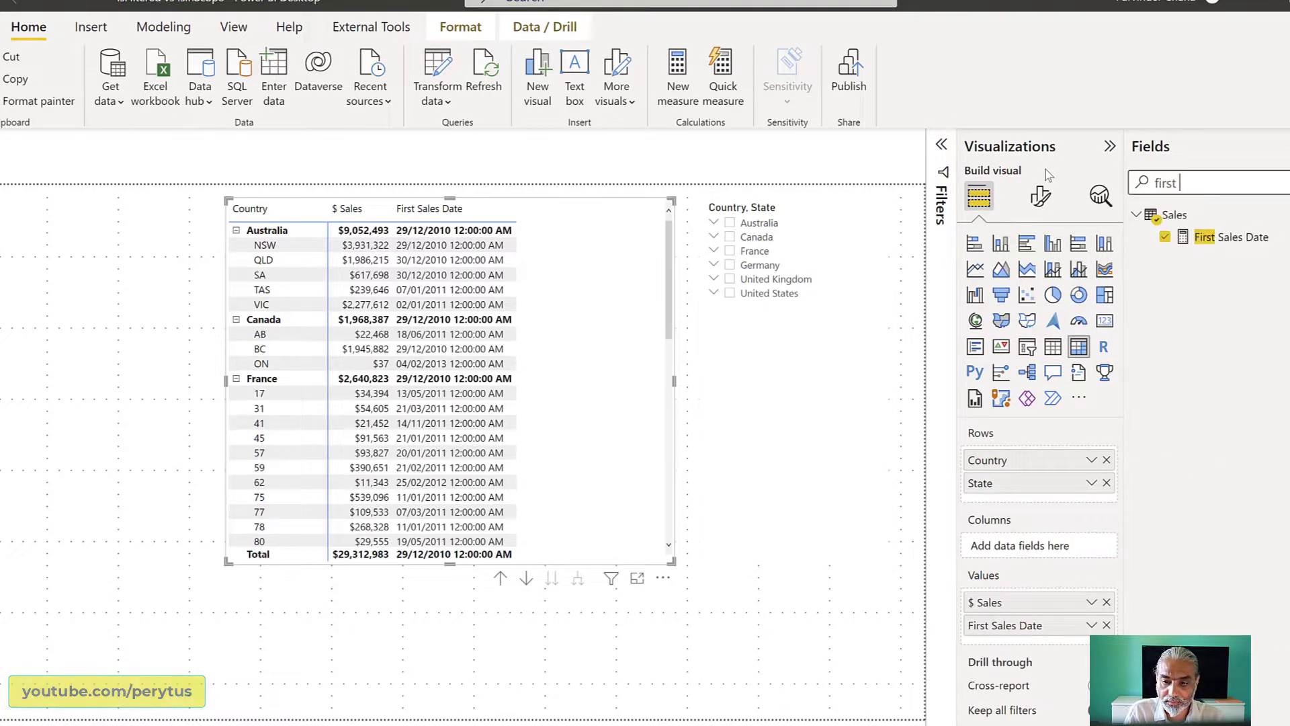
{"action": "left_click", "coordinate": [1243, 238]}
{"action": "left_click", "coordinate": [196, 144]}
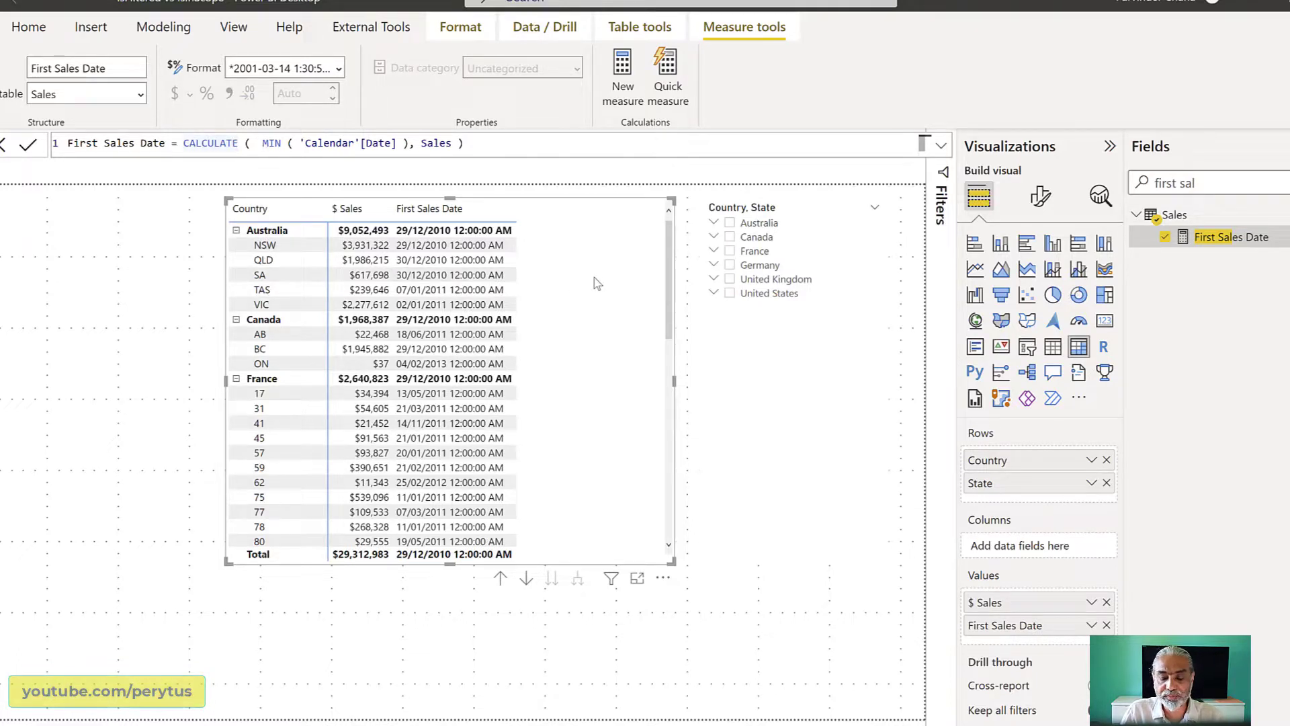
Widen the matrix visual by extending its left edge across the report page.
{"action": "left_click", "coordinate": [119, 463]}
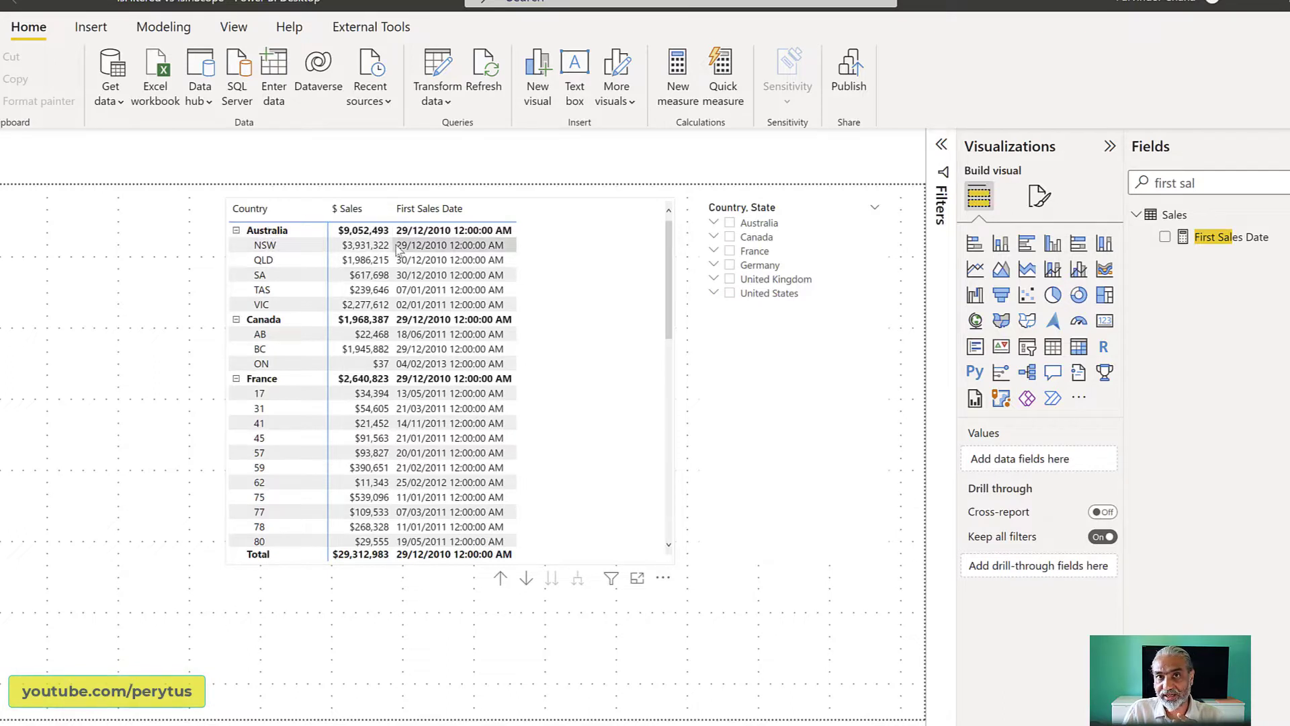
{"action": "left_click", "coordinate": [612, 329]}
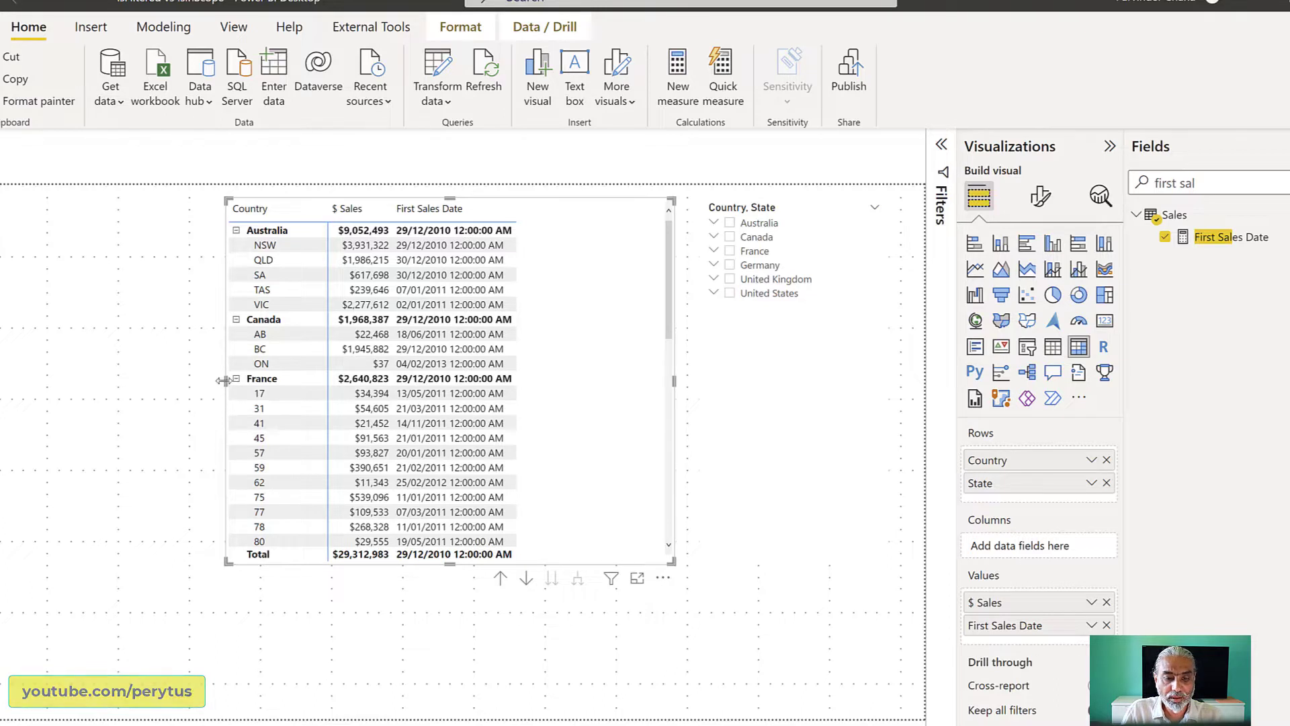
{"action": "left_click_drag", "start_coordinate": [224, 380], "coordinate": [143, 386]}
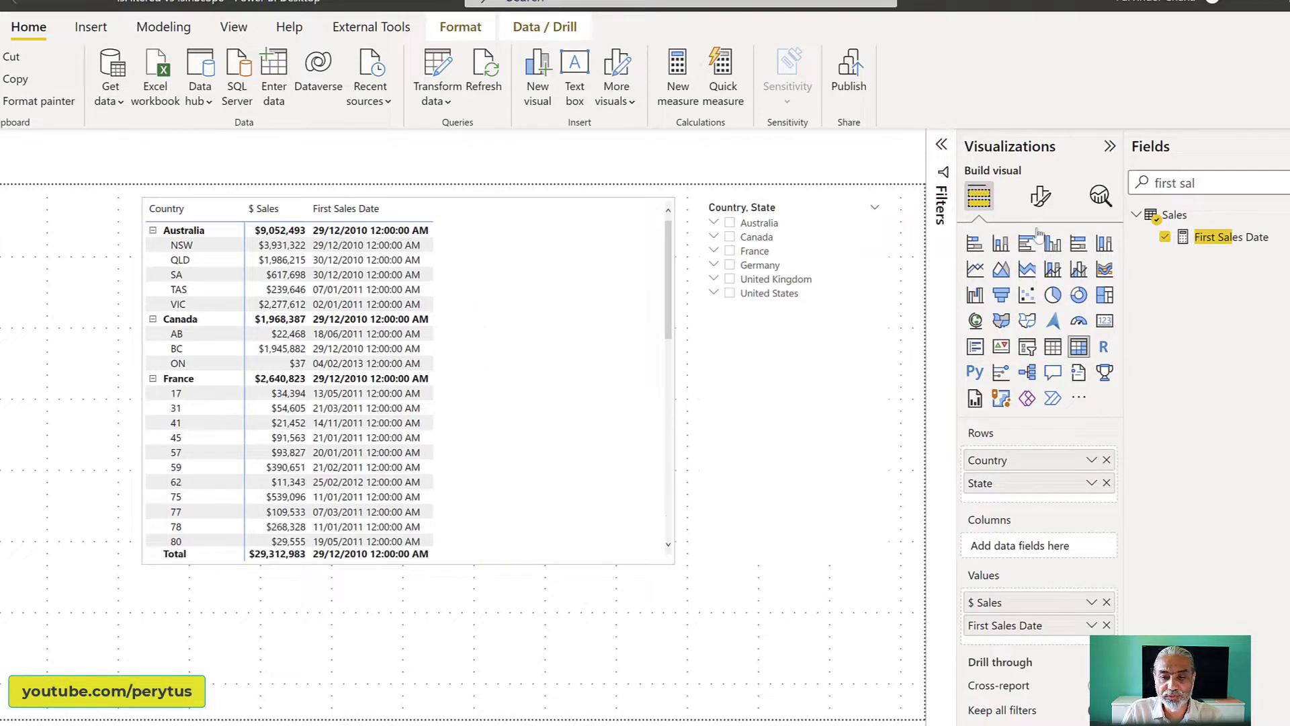
Create a new measure in the Sales table named First Sales Date - Is Filtered and start its expression on a new line.
{"action": "left_click", "coordinate": [1276, 215]}
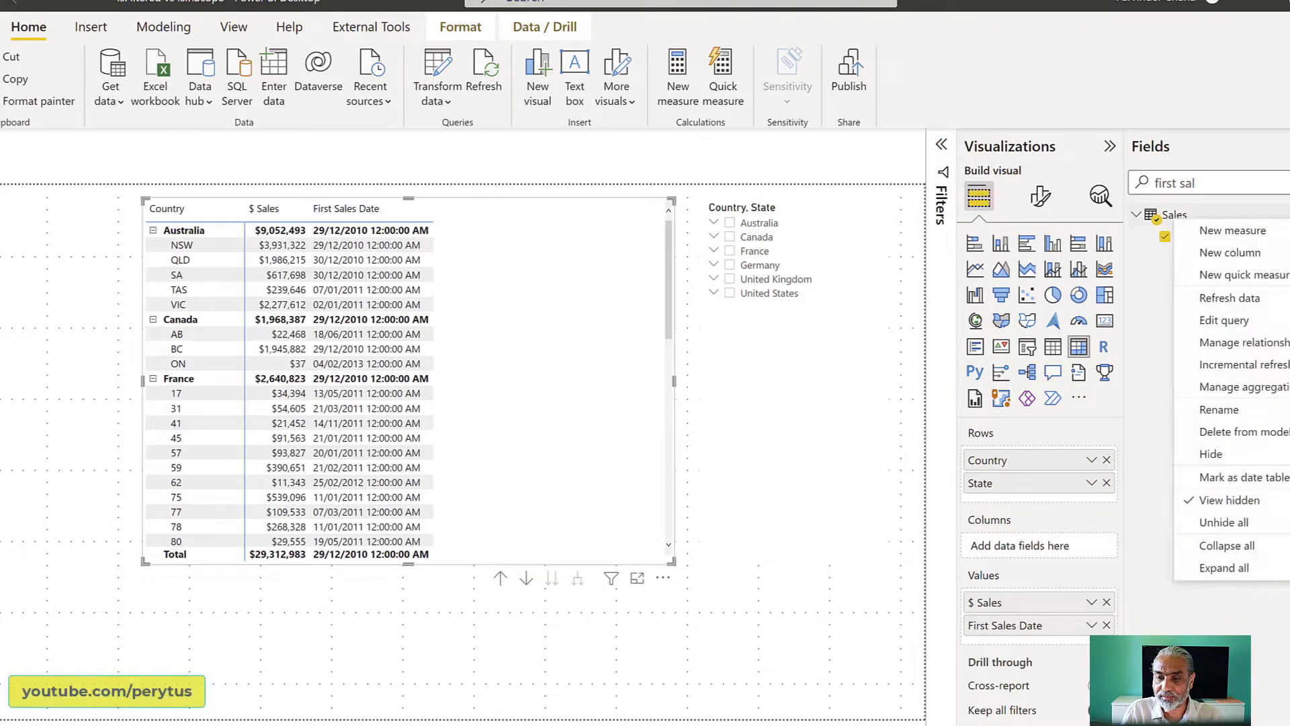
{"action": "key", "text": "Escape"}
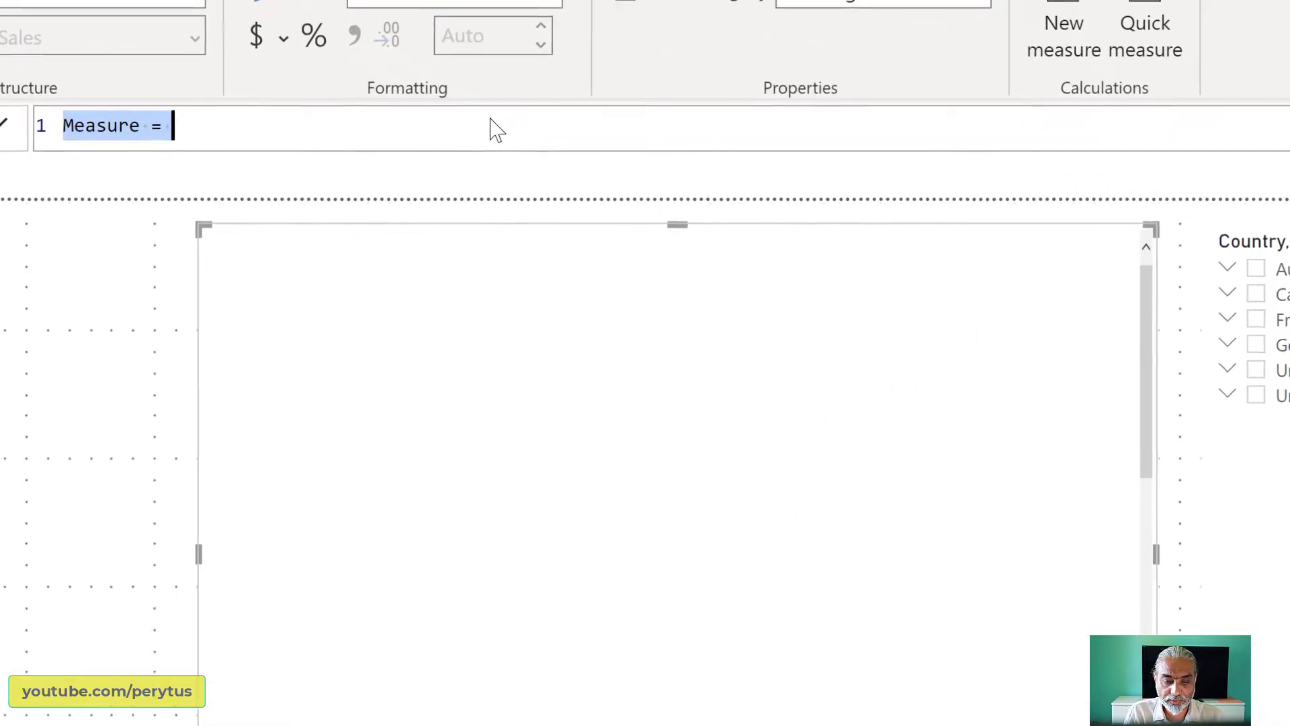
{"action": "type", "text": "F"}
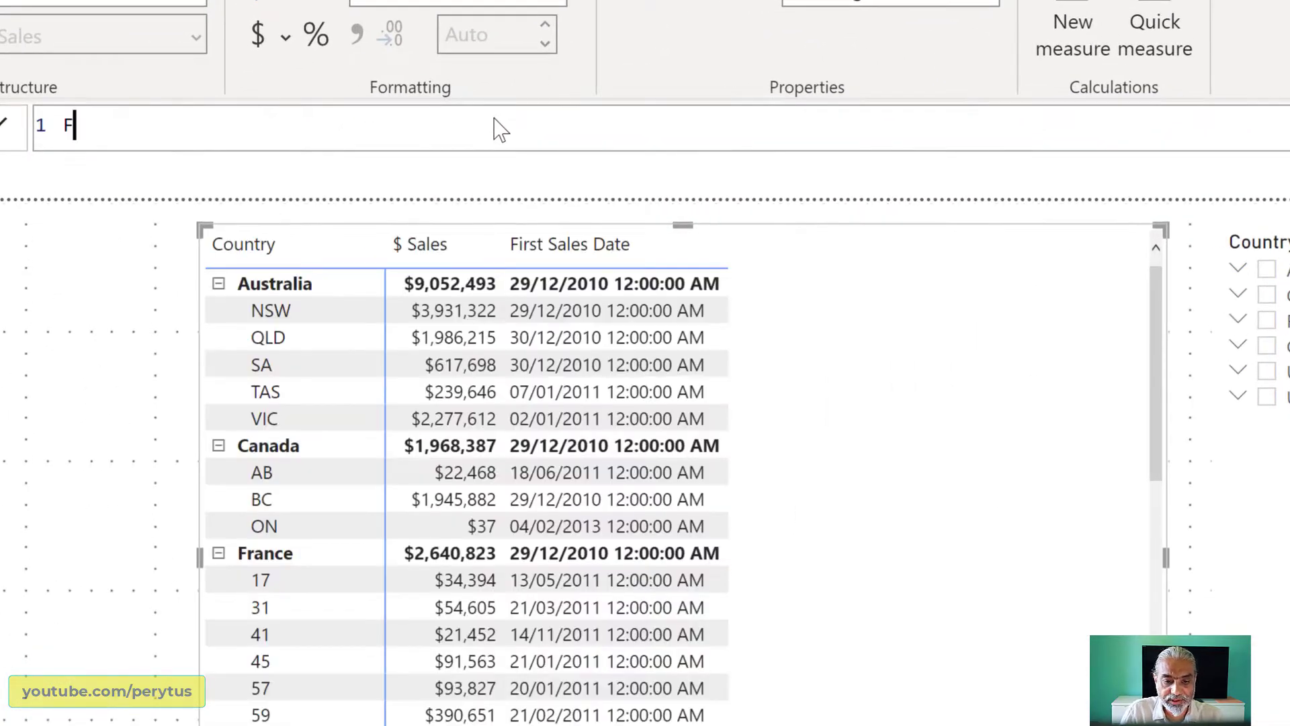
{"action": "scroll", "coordinate": [496, 134], "scroll_direction": "up", "scroll_amount": 3}
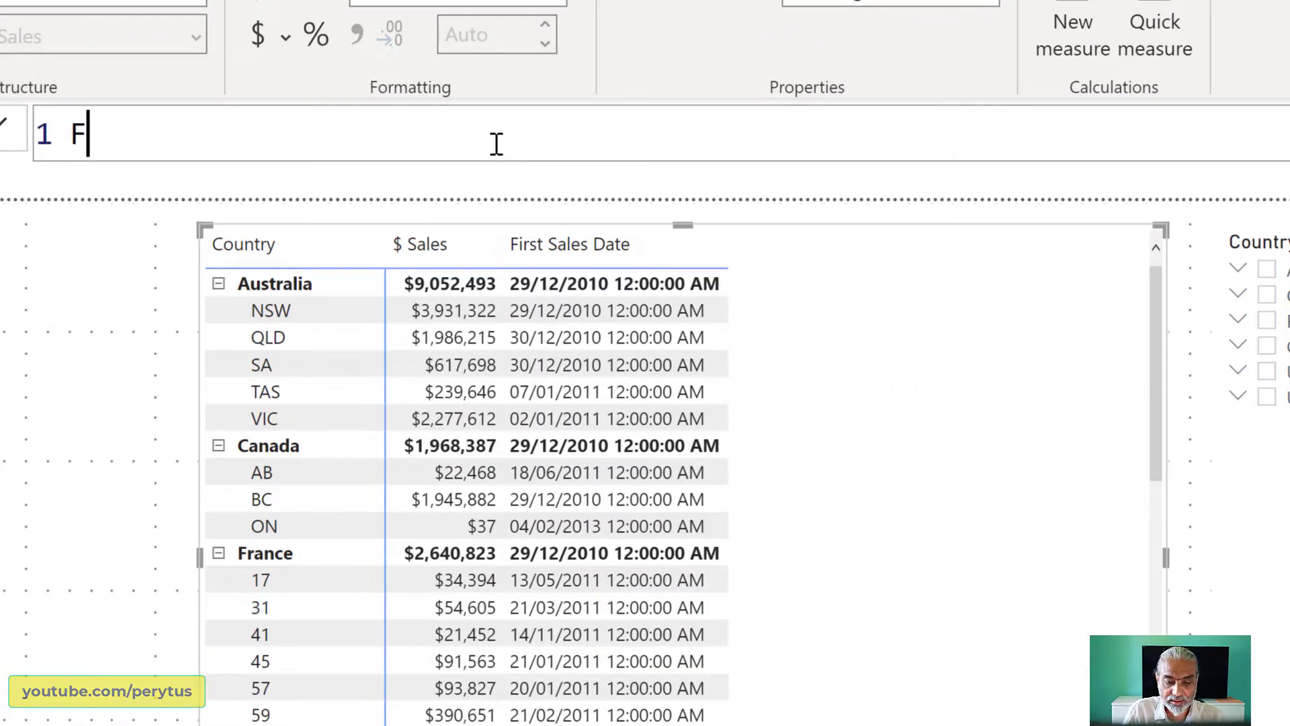
{"action": "type", "text": "irst Sales Da"}
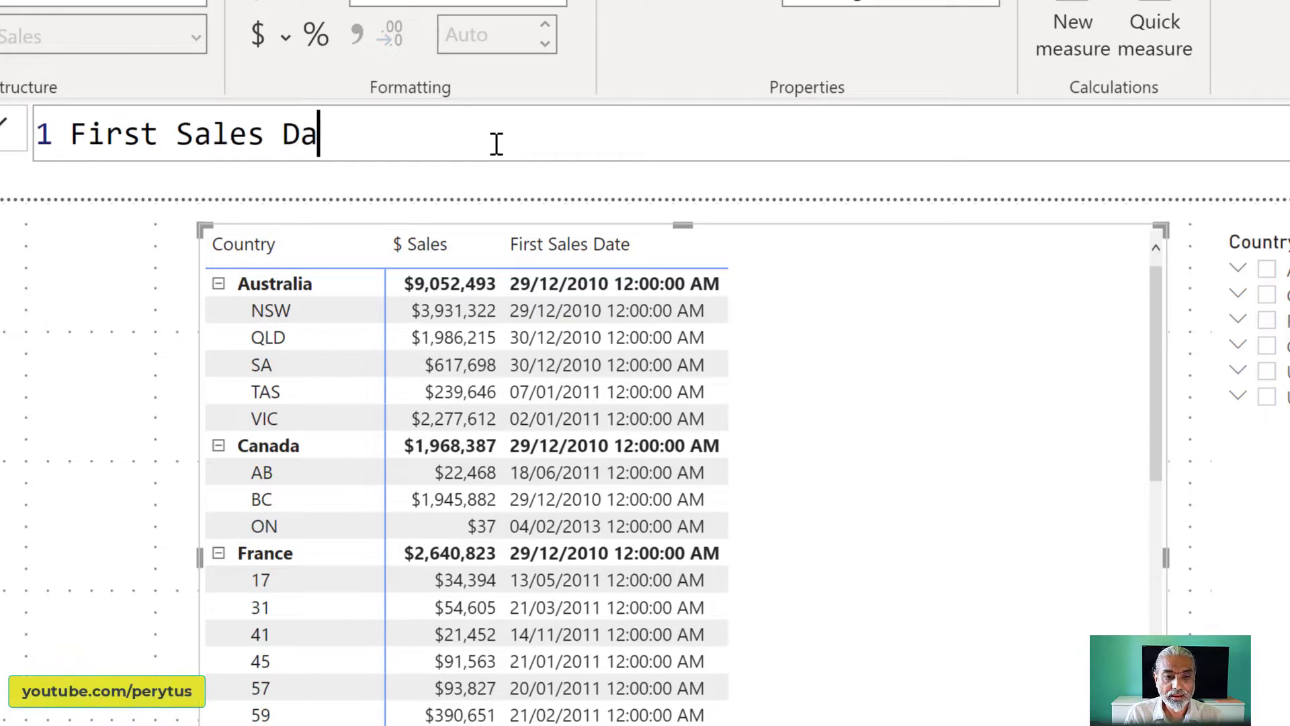
{"action": "type", "text": "te ="}
{"action": "key", "text": "BackSpace"}
{"action": "key", "text": "BackSpace"}
{"action": "type", "text": "- Is "}
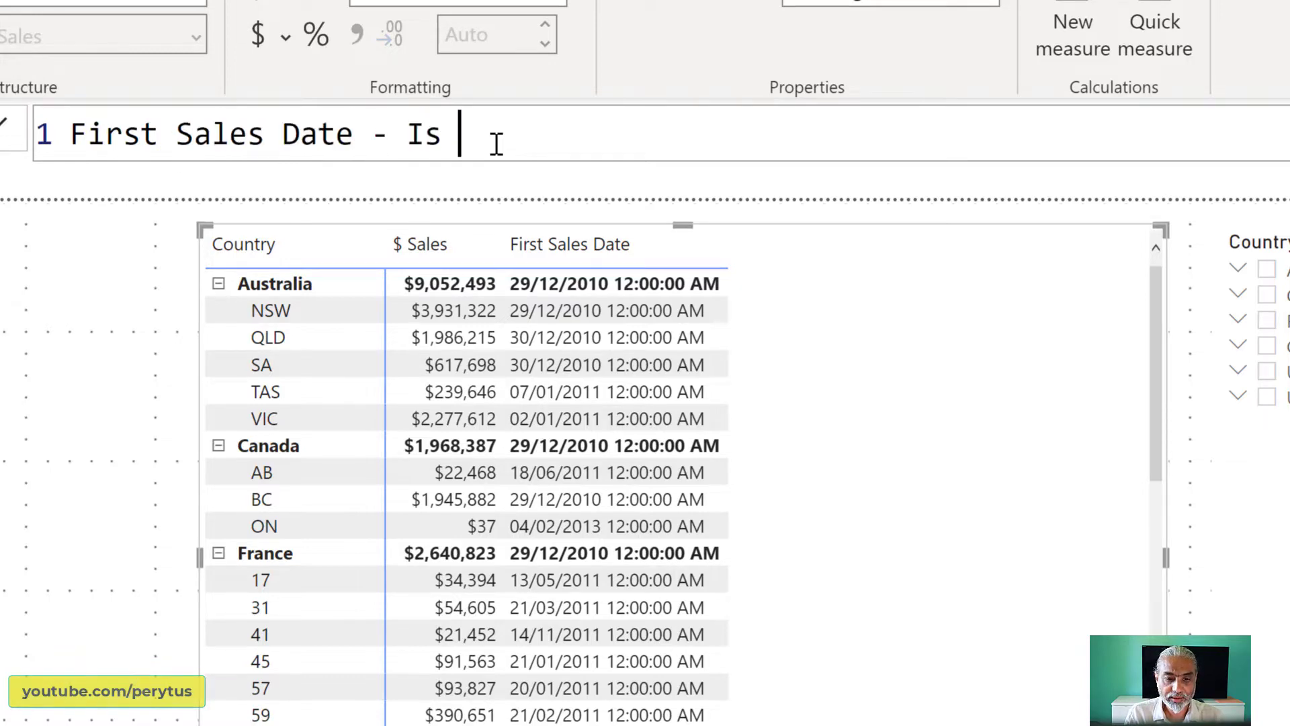
{"action": "type", "text": "Filtered ="}
{"action": "key", "text": "shift+Return"}
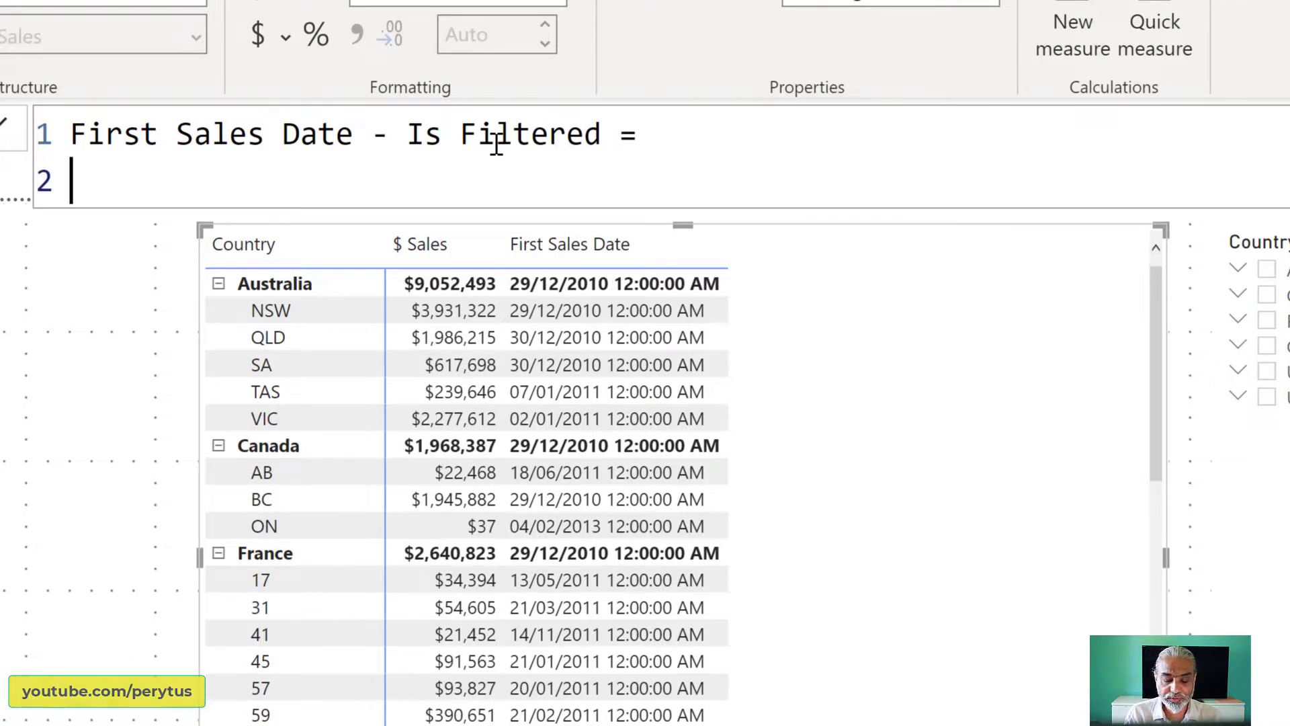
Start the measure's expression with an IF function whose condition, on its own line, is an ISFILTERED call.
{"action": "type", "text": "IF ("}
{"action": "key", "text": "shift+Return"}
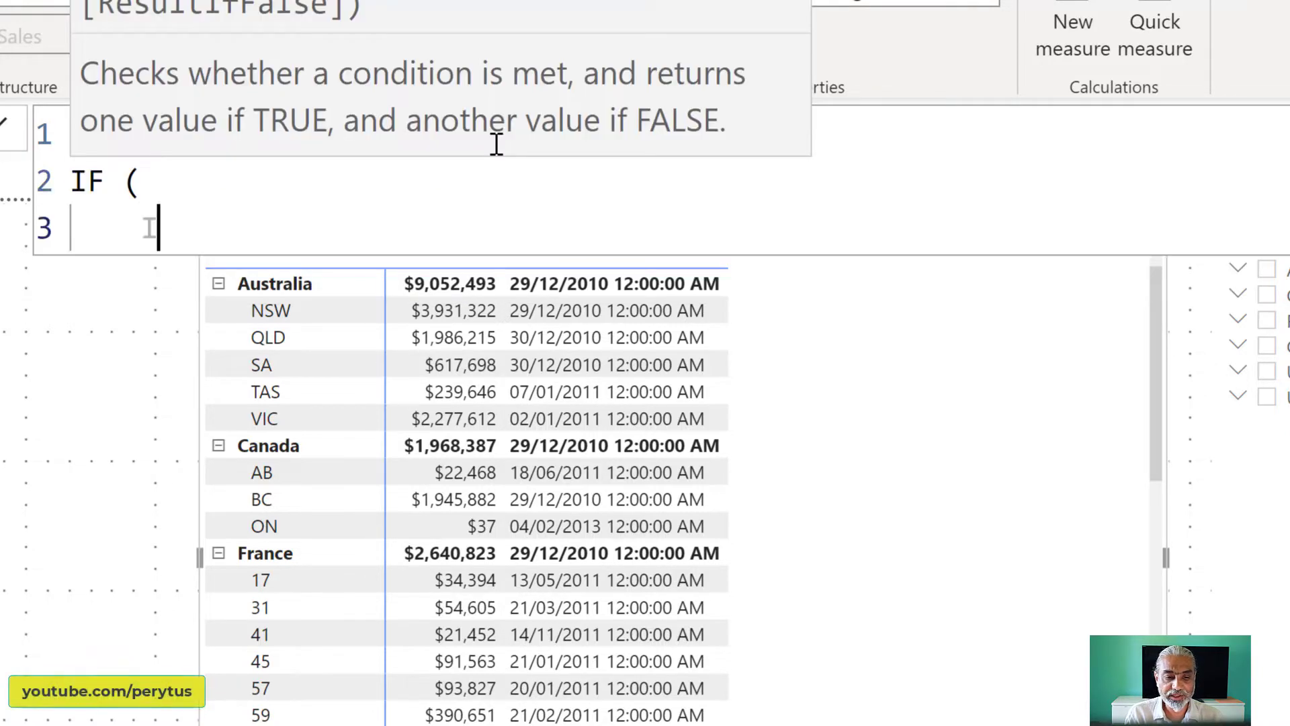
{"action": "type", "text": "ISFIL"}
{"action": "key", "text": "Tab"}
{"action": "key", "text": "BackSpace"}
{"action": "type", "text": "("}
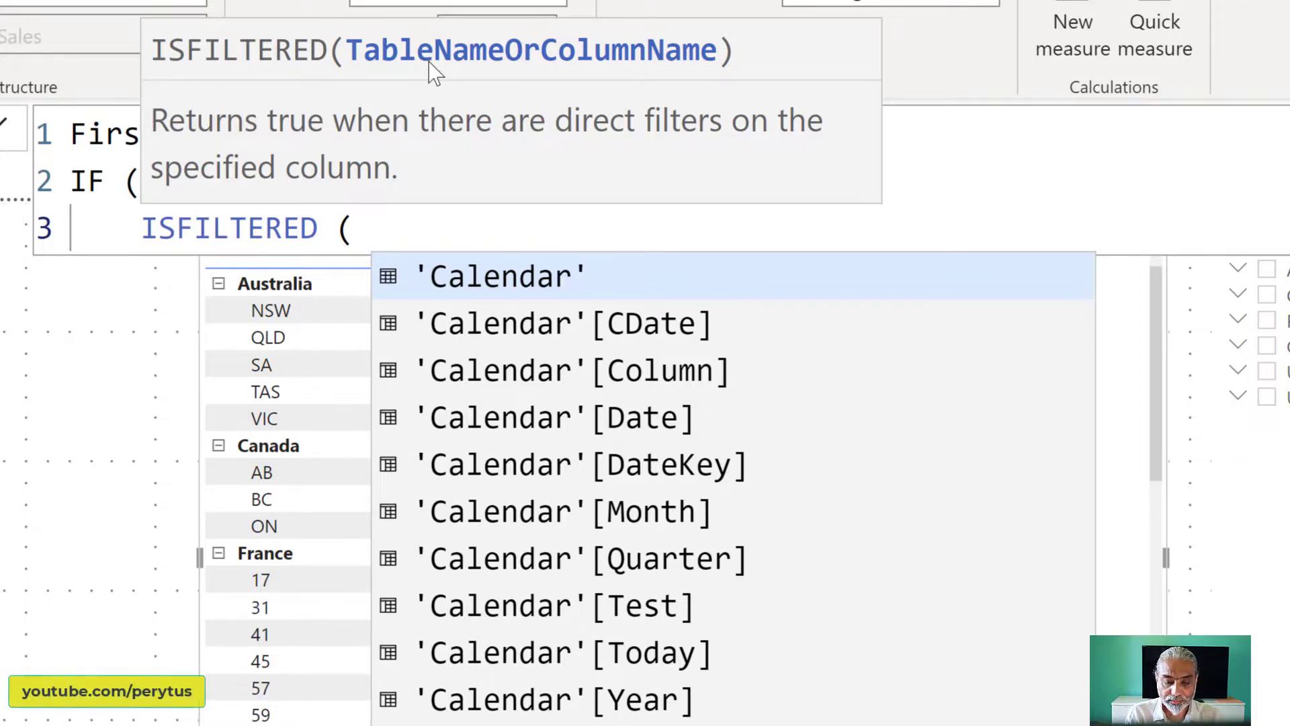
{"action": "type", "text": "State"}
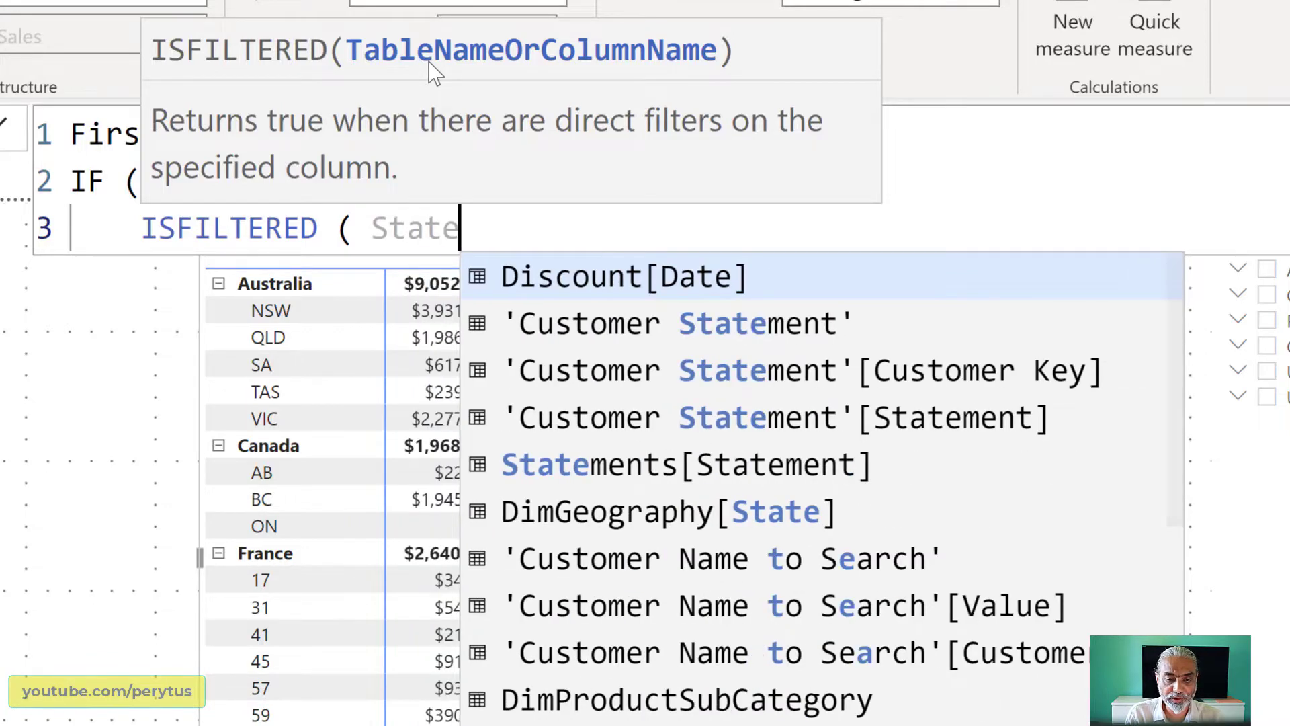
{"action": "key", "text": "BackSpace"}
{"action": "key", "text": "BackSpace"}
{"action": "key", "text": "BackSpace"}
{"action": "key", "text": "BackSpace"}
{"action": "key", "text": "BackSpace"}
{"action": "key", "text": "BackSpace"}
Pass DimGeography[State] as the ISFILTERED argument and close that function.
{"action": "type", "text": "Geogr"}
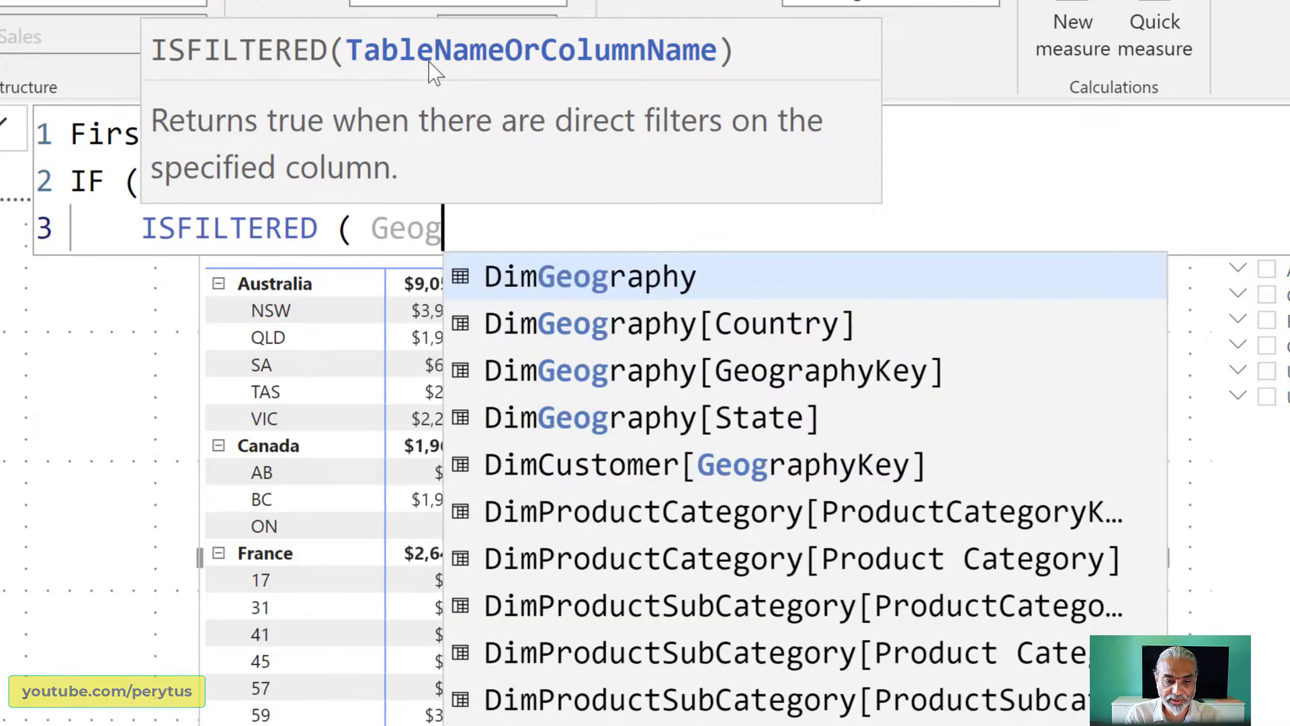
{"action": "key", "text": "Down"}
{"action": "key", "text": "Down"}
{"action": "key", "text": "Down"}
{"action": "key", "text": "Tab"}
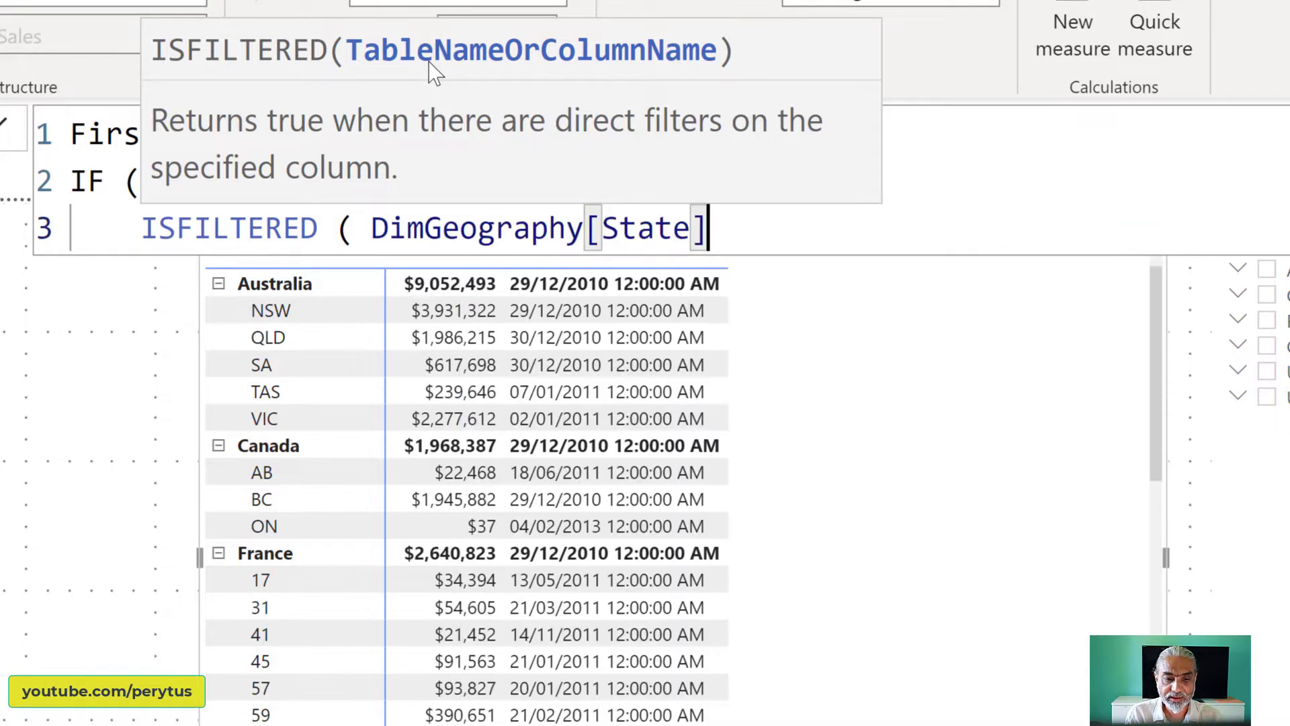
{"action": "type", "text": ")"}
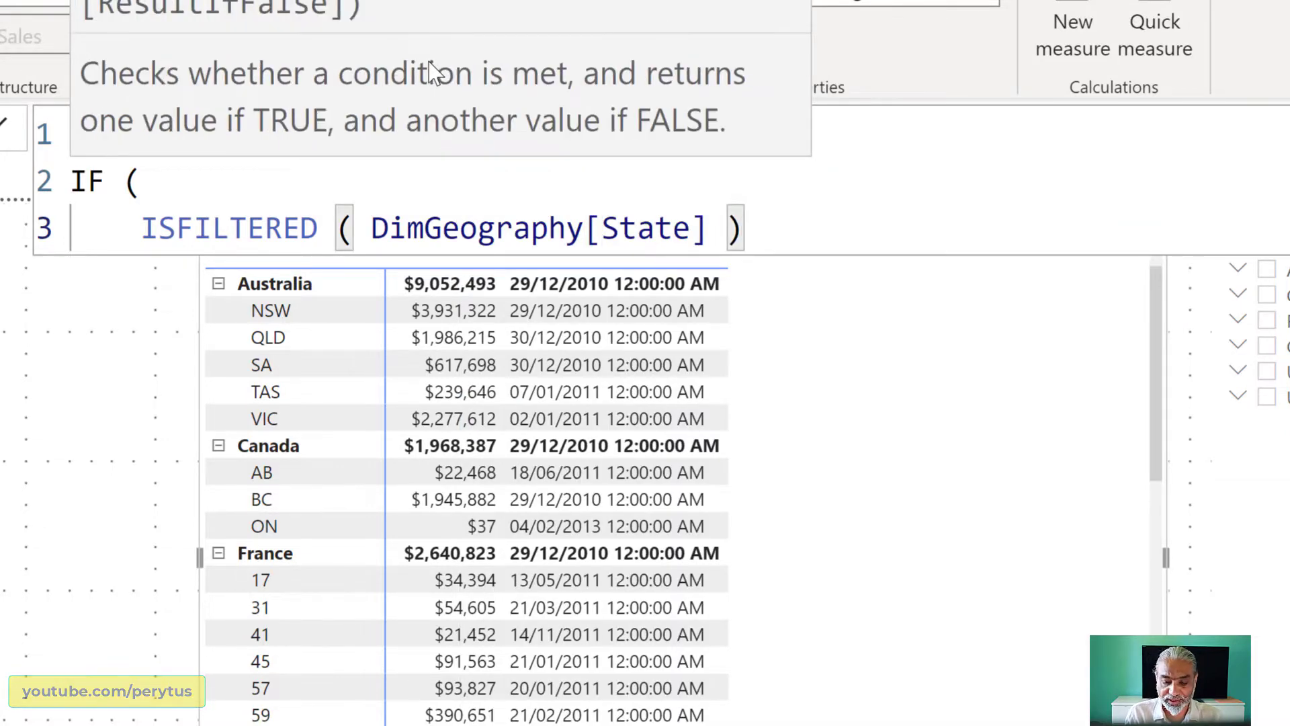
Follow the ISFILTERED condition with a comma, discarding the attempted BLANK () result.
{"action": "type", "text": ", BLANK ()"}
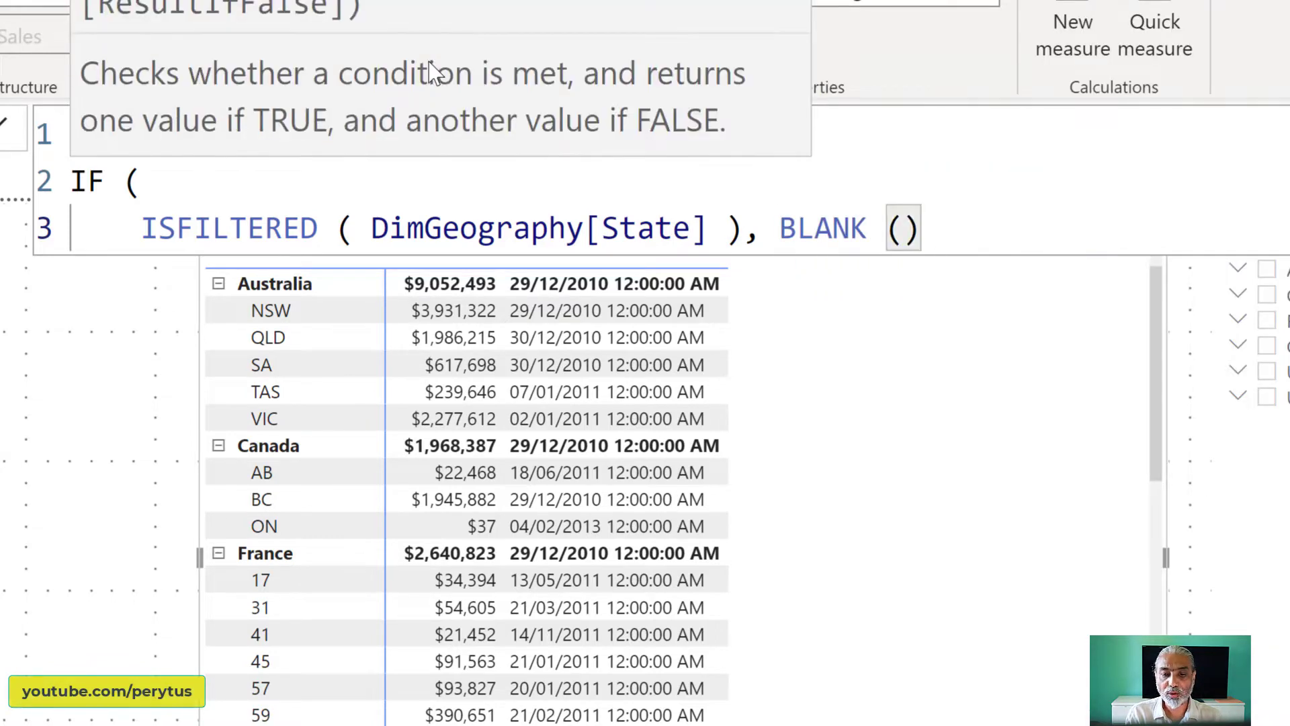
{"action": "key", "text": "BackSpace"}
{"action": "key", "text": "BackSpace"}
{"action": "key", "text": "BackSpace"}
{"action": "key", "text": "BackSpace"}
{"action": "key", "text": "BackSpace"}
{"action": "key", "text": "BackSpace"}
{"action": "key", "text": "BackSpace"}
{"action": "key", "text": "BackSpace"}
Negate the IF condition by inserting NOT before ISFILTERED ( DimGeography[State] ).
{"action": "key", "text": "Left"}
{"action": "key", "text": "Left"}
{"action": "key", "text": "Left"}
{"action": "key", "text": "Left"}
{"action": "key", "text": "Left"}
{"action": "key", "text": "Left"}
{"action": "key", "text": "Left"}
{"action": "key", "text": "Left"}
{"action": "key", "text": "Left"}
{"action": "key", "text": "Left"}
{"action": "key", "text": "Left"}
{"action": "key", "text": "Left"}
{"action": "key", "text": "Left"}
{"action": "key", "text": "Left"}
{"action": "key", "text": "Left"}
{"action": "key", "text": "Left"}
{"action": "key", "text": "Left"}
{"action": "key", "text": "Left"}
{"action": "key", "text": "Left"}
{"action": "key", "text": "Left"}
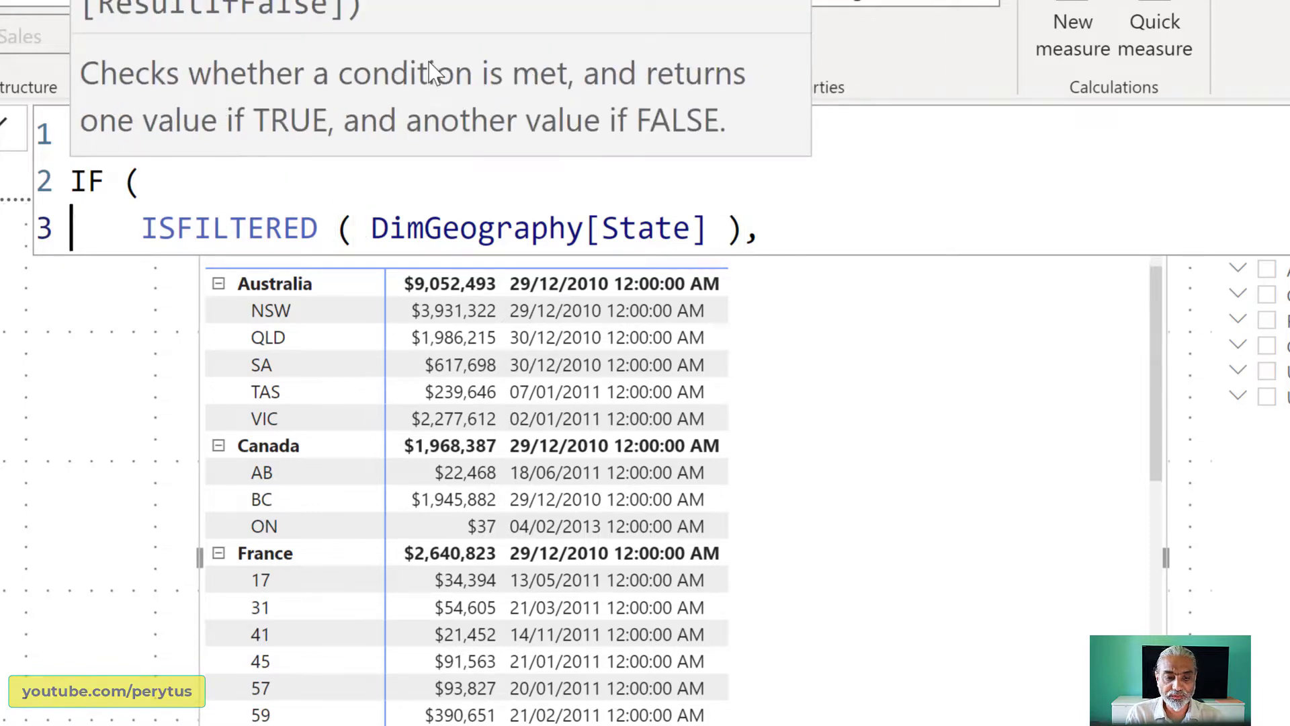
{"action": "key", "text": "Up"}
{"action": "key", "text": "Left"}
{"action": "type", "text": "N"}
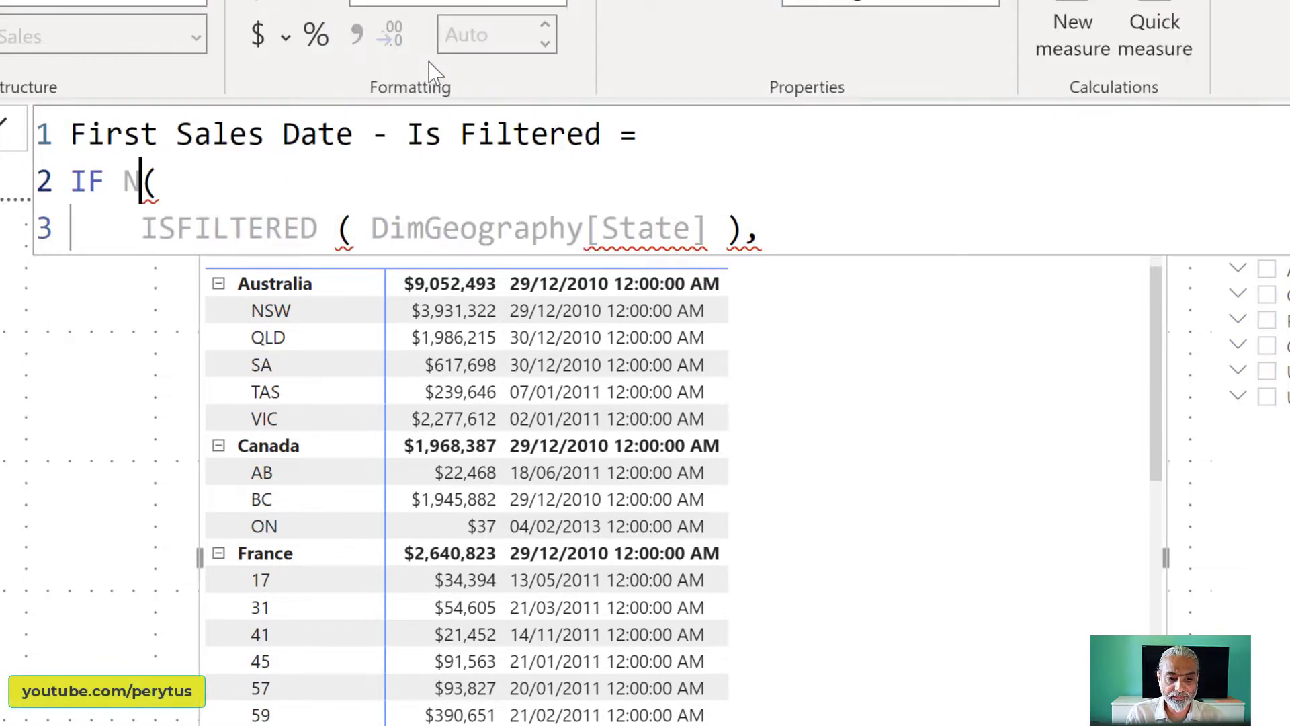
{"action": "key", "text": "BackSpace"}
{"action": "key", "text": "Down"}
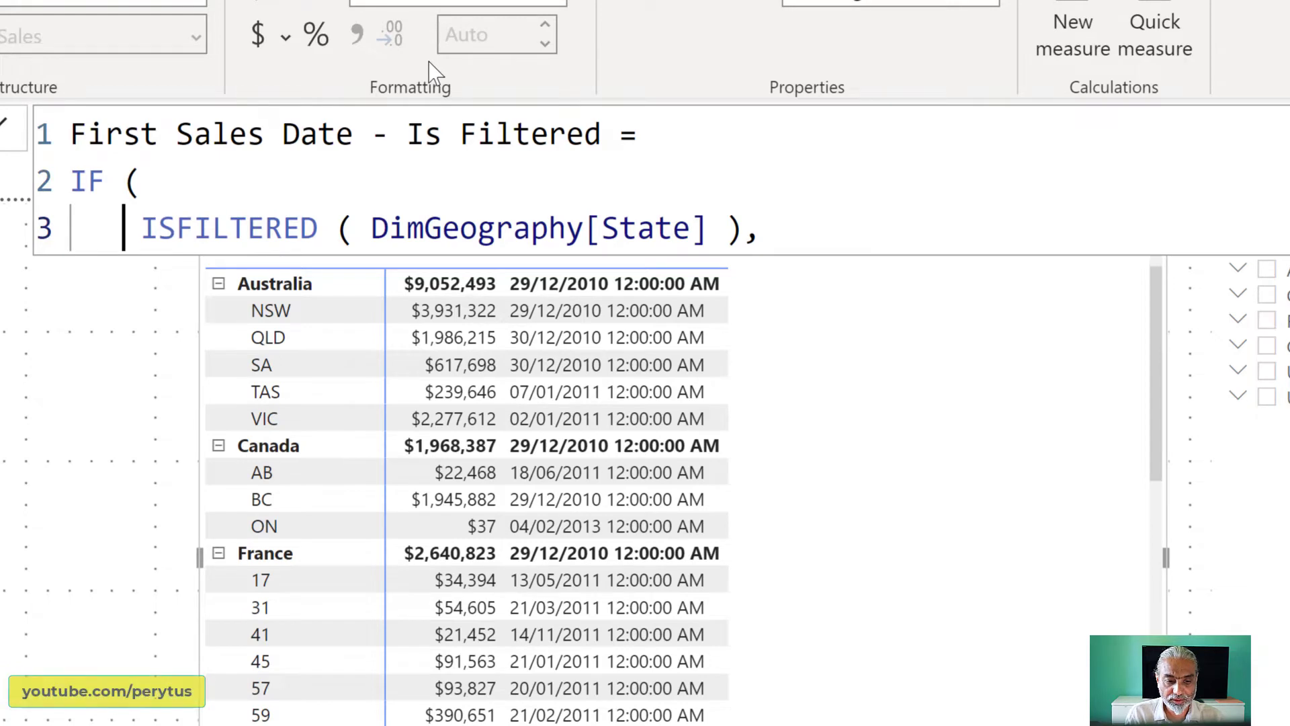
{"action": "type", "text": "NOT"}
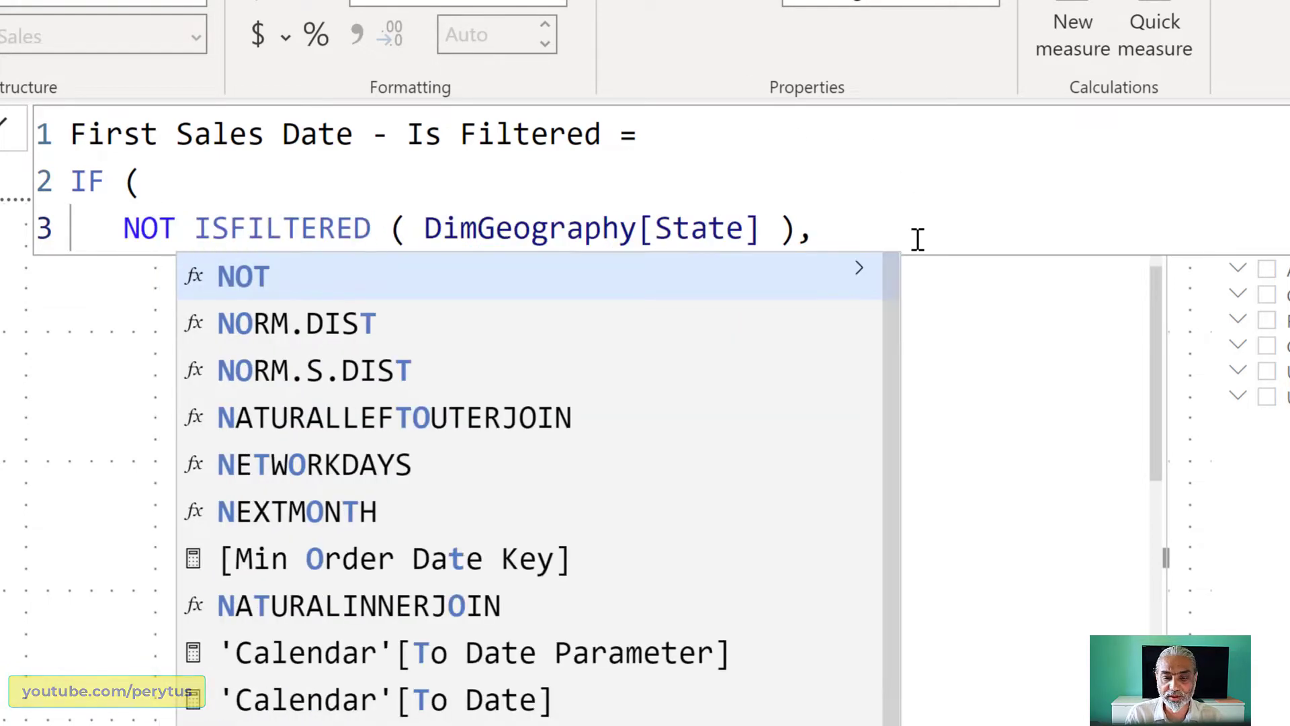
Return [First Sales Date] as the IF result, close the function on its own line and commit the measure.
{"action": "key", "text": "End"}
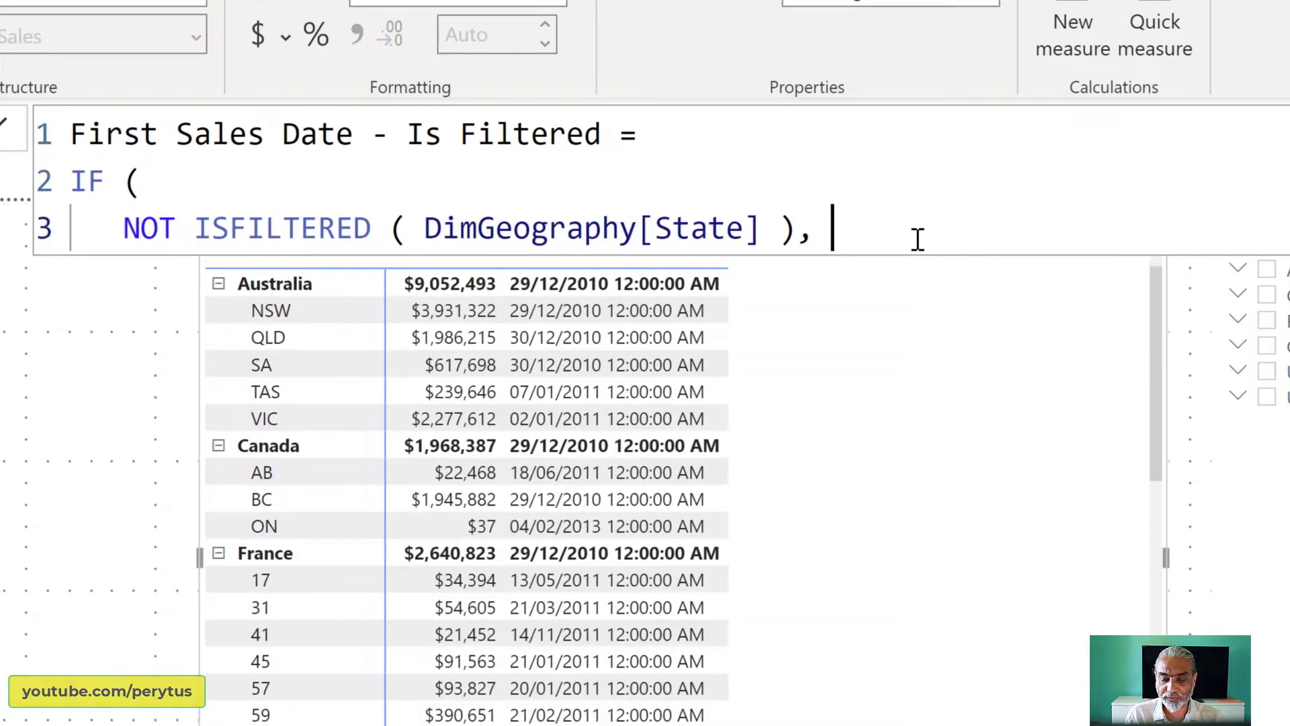
{"action": "type", "text": "[First Sale"}
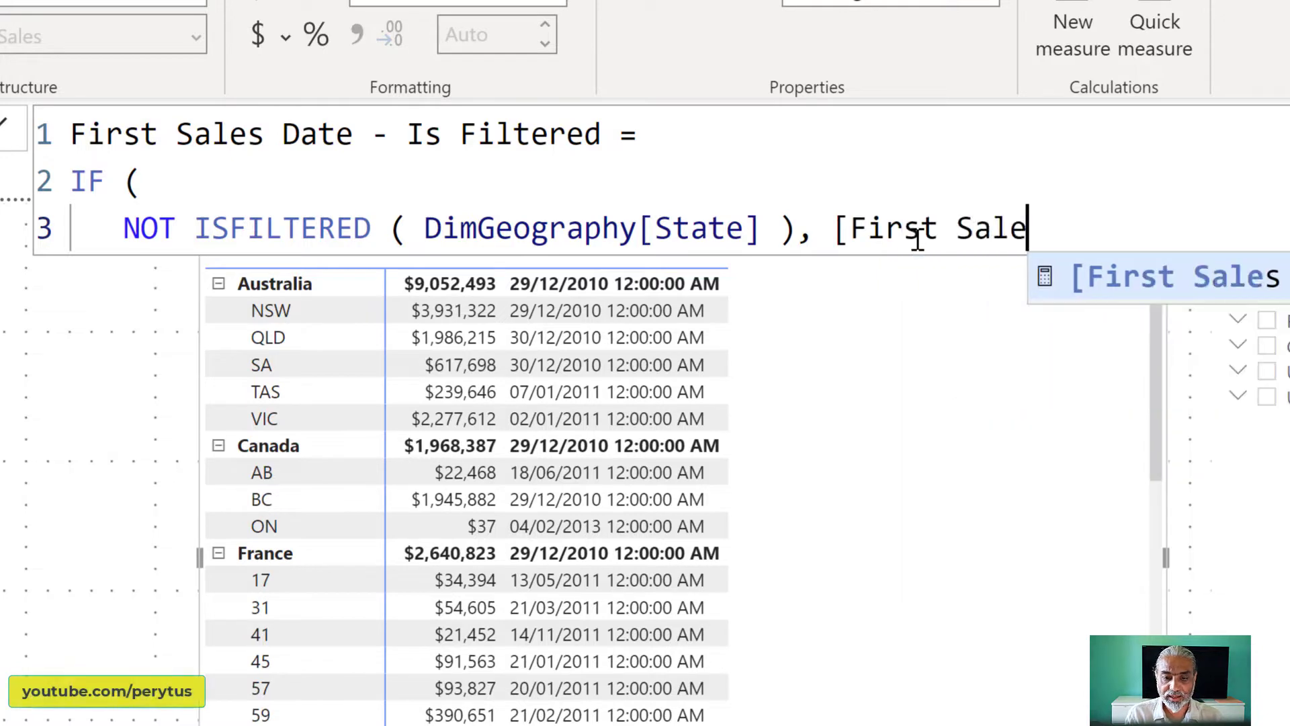
{"action": "key", "text": "Tab"}
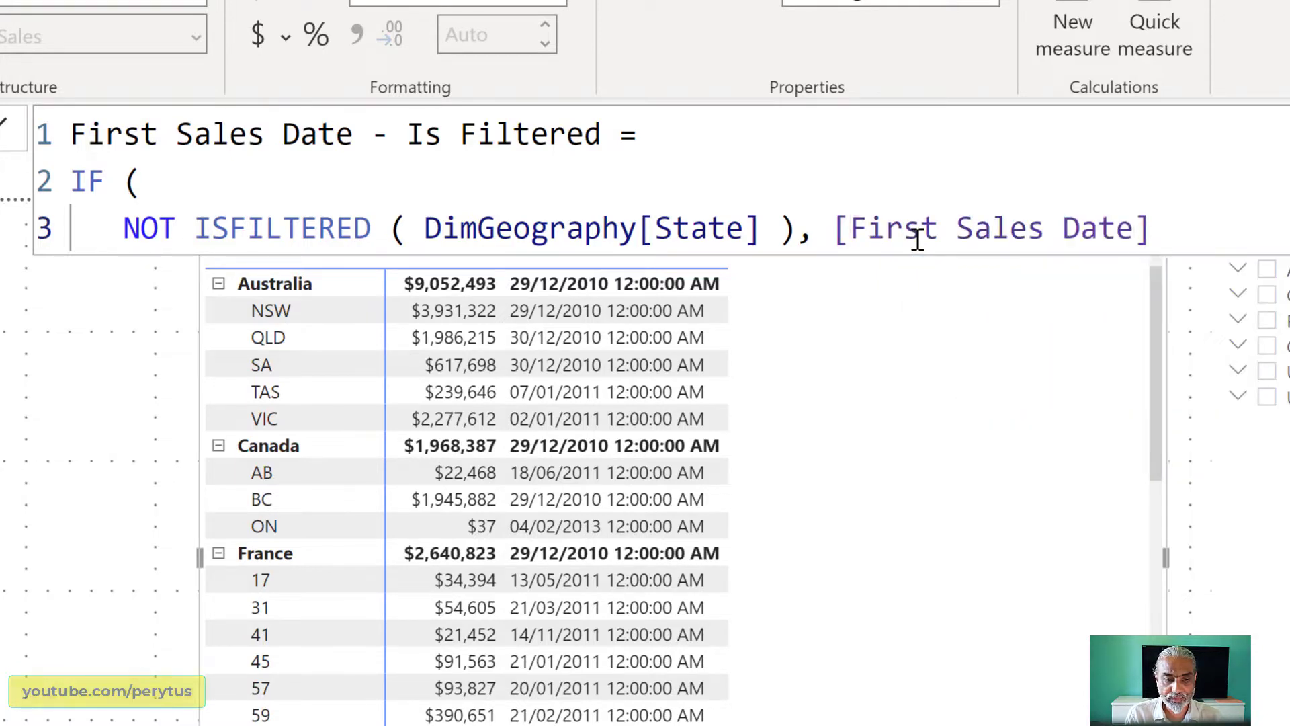
{"action": "type", "text": ")"}
{"action": "key", "text": "Return"}
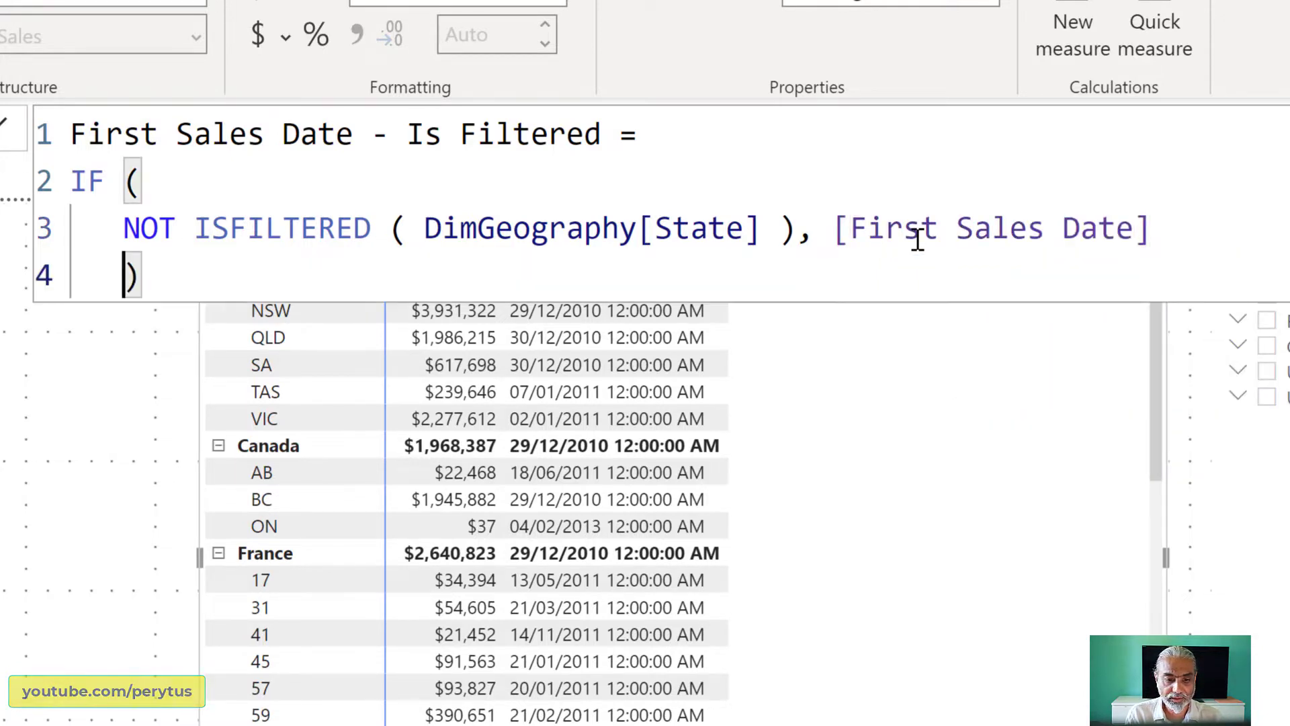
{"action": "key", "text": "shift+Tab"}
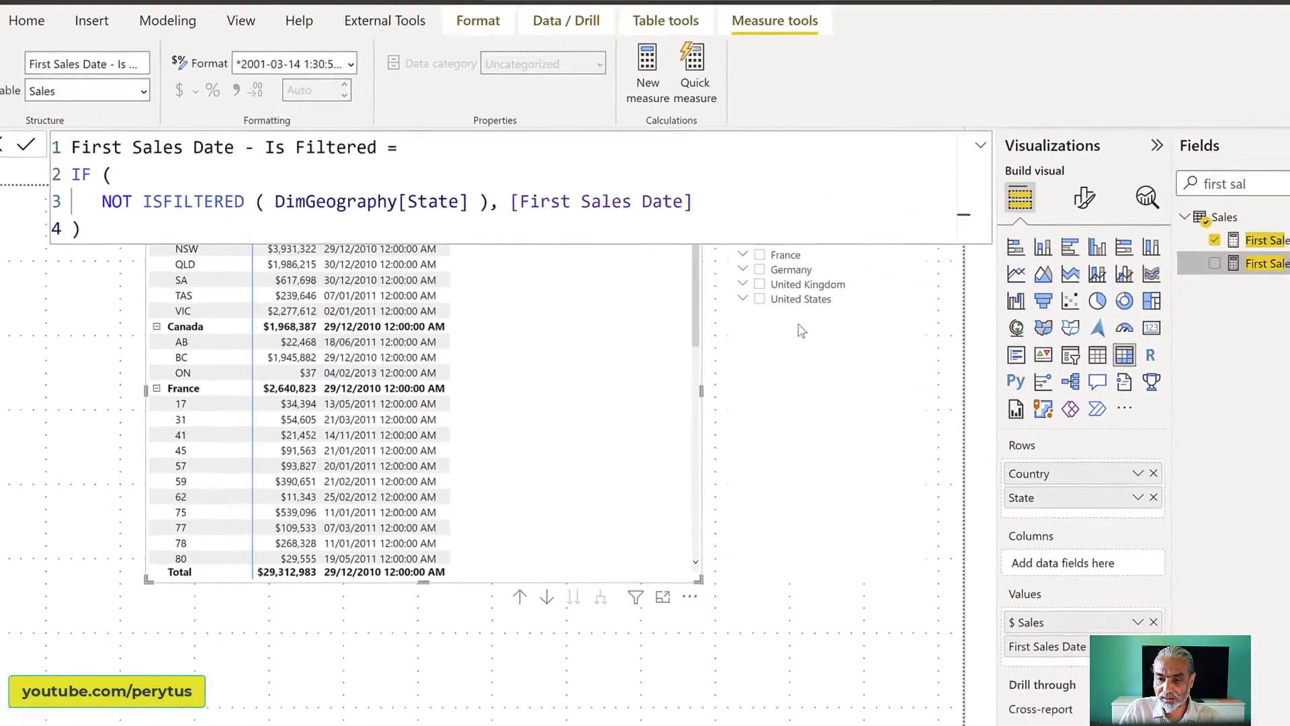
Add the First Sales Date - Is Filtered measure to the matrix values and move the matrix lower on the page.
{"action": "left_click_drag", "start_coordinate": [1230, 259], "coordinate": [495, 336]}
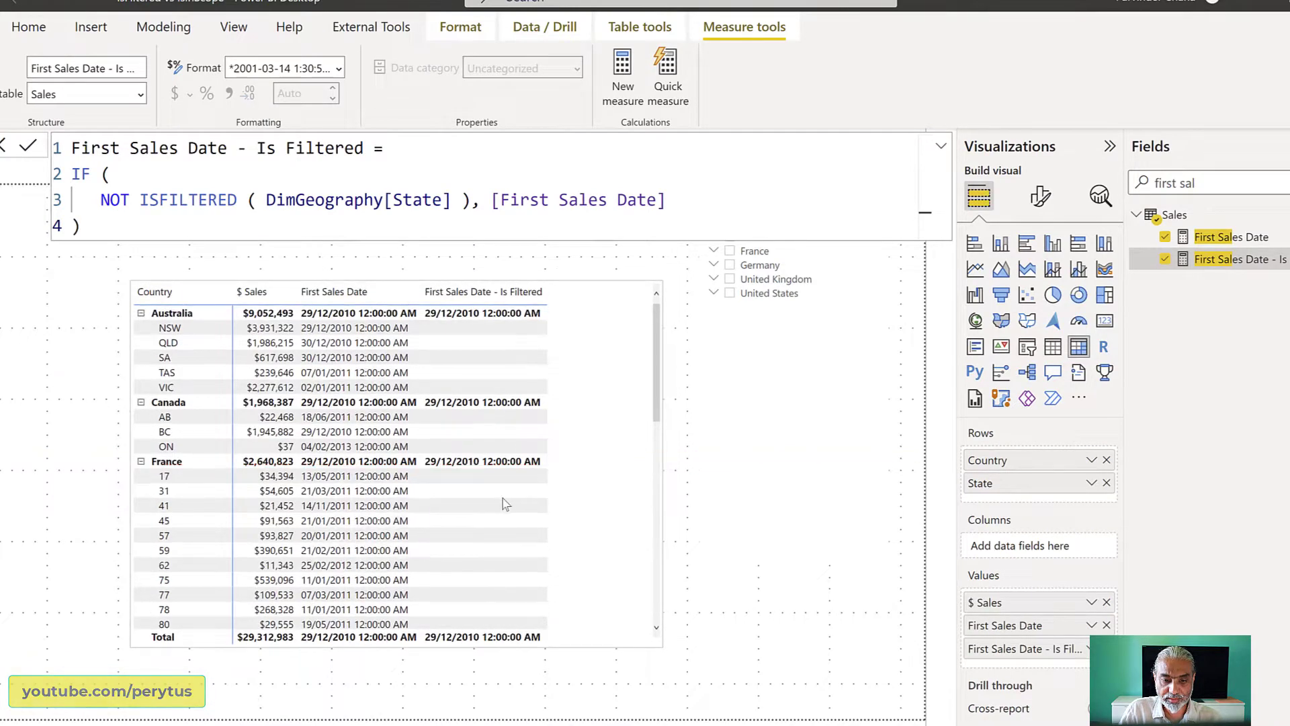
Move the Country, State slicer lower on the page and widen the matrix by extending its left edge.
{"action": "left_click", "coordinate": [816, 487]}
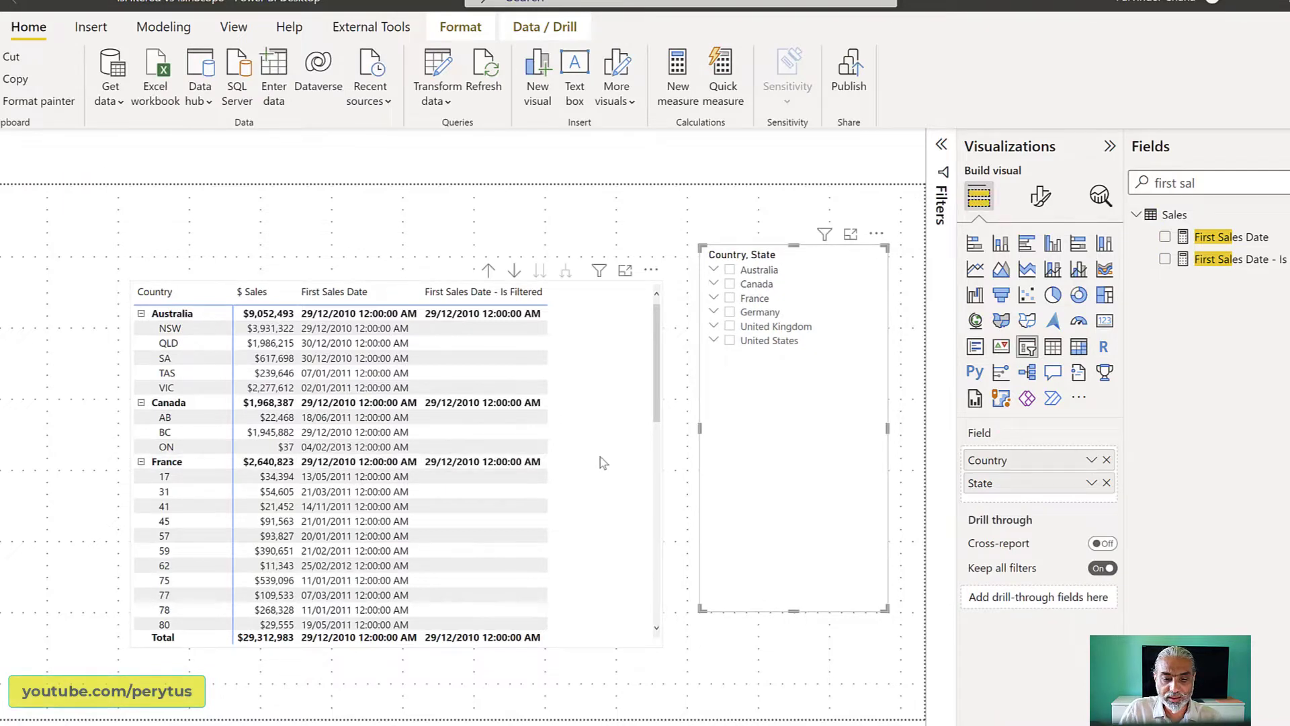
{"action": "left_click", "coordinate": [197, 484]}
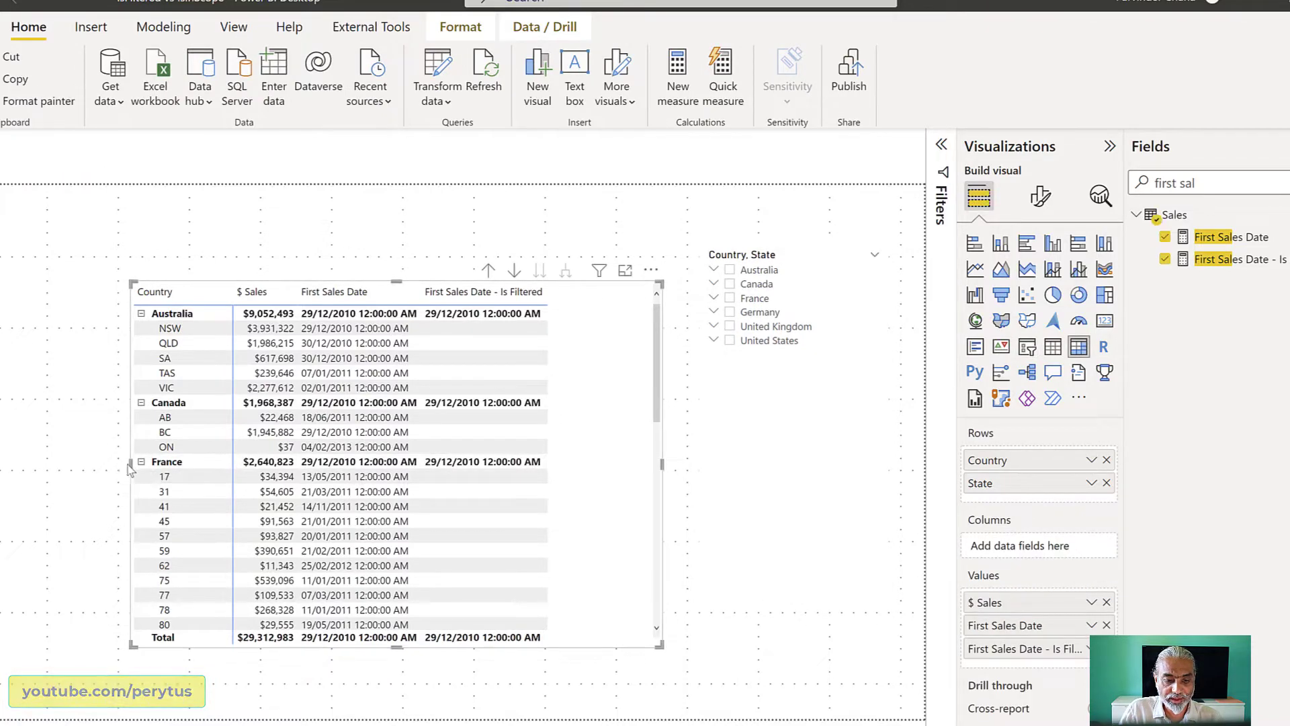
{"action": "left_click_drag", "start_coordinate": [92, 467], "coordinate": [72, 463]}
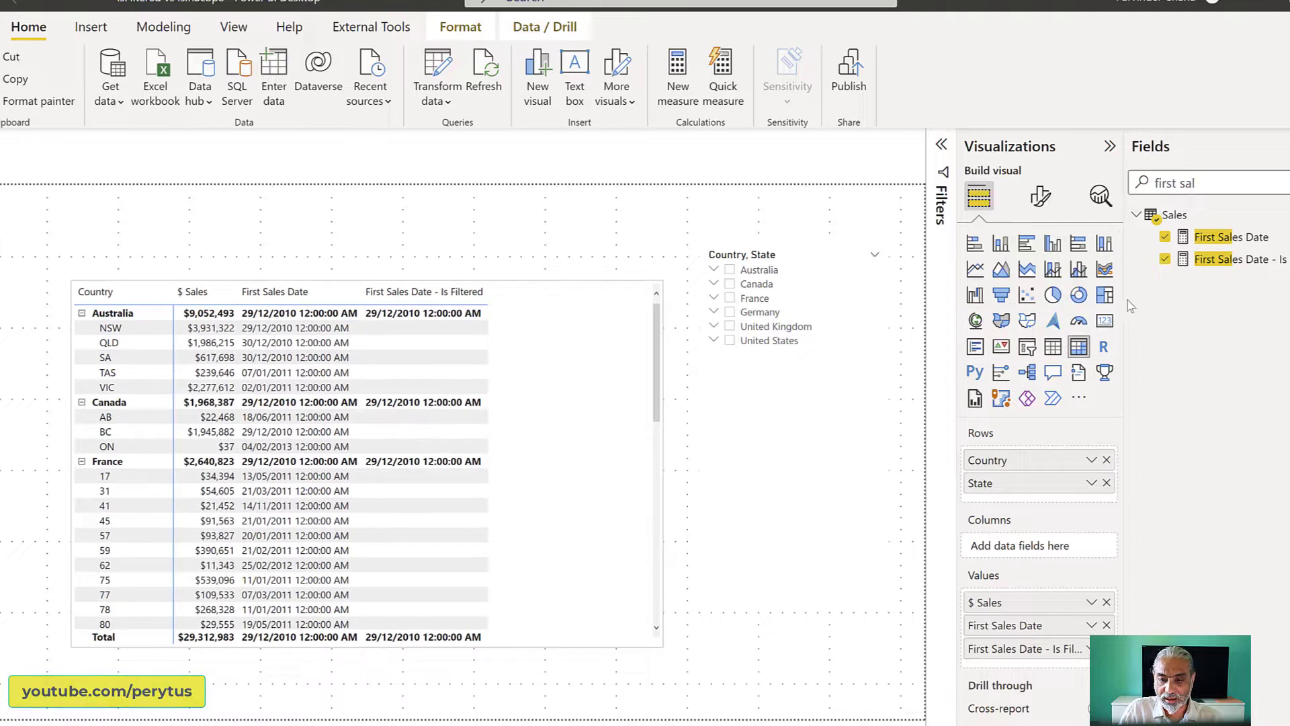
Copy the First Sales Date - Is Filtered formula into a new measure and rename it First Sales Date - Is InScope.
{"action": "left_click", "coordinate": [1231, 262]}
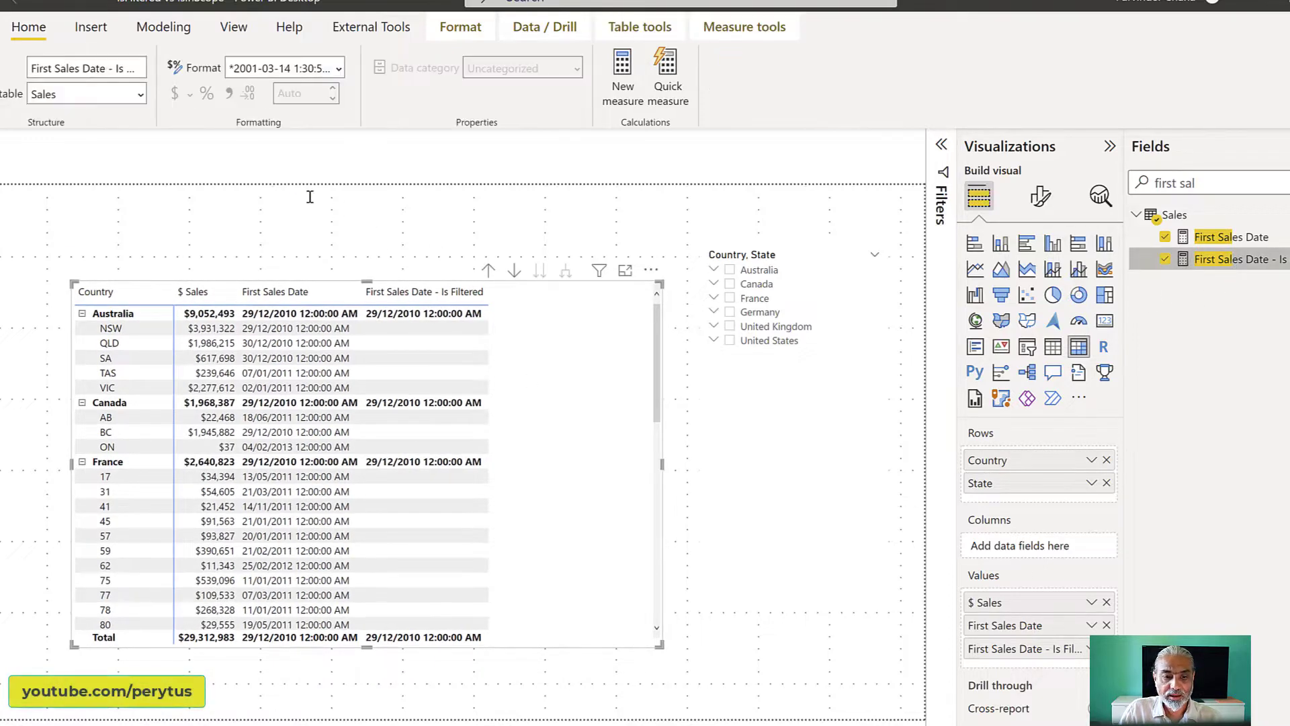
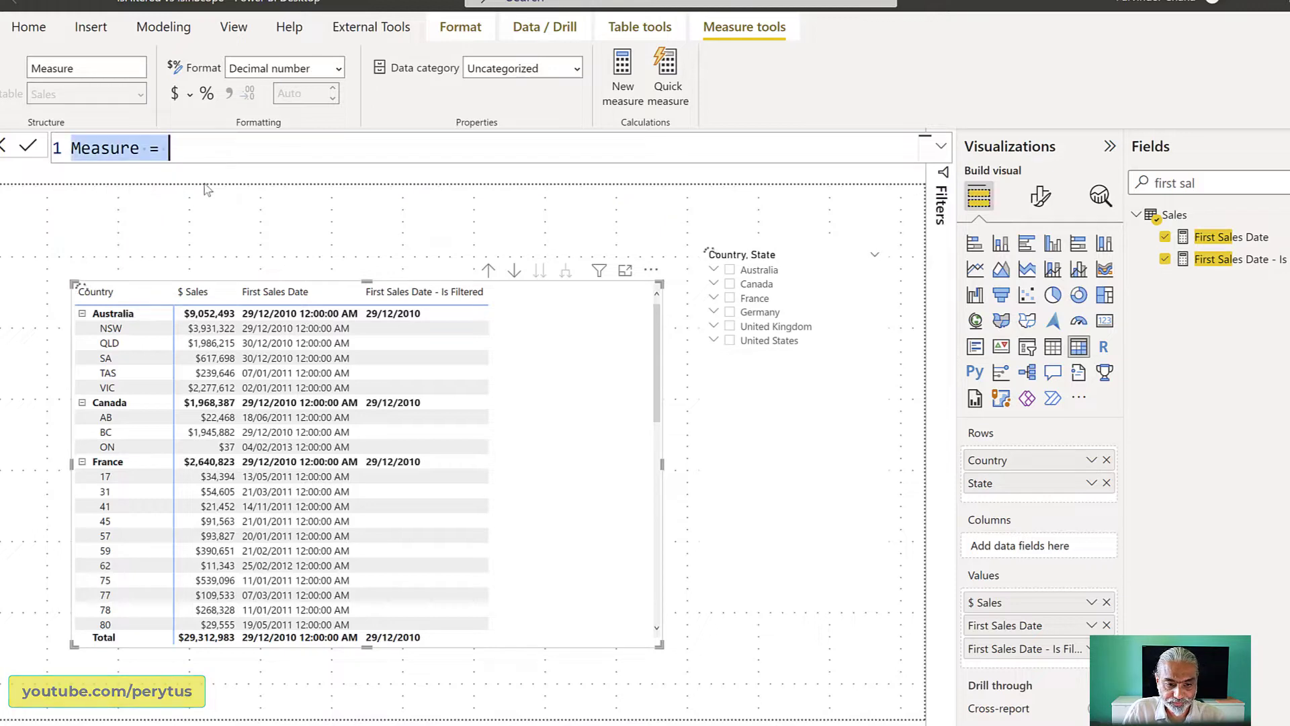
{"action": "type", "text": "First Sales Date - Is Filtered = IF (    NOT ISFILTERED ( DimGeography[State] ), [First Sales Date] )"}
{"action": "double_click", "coordinate": [299, 148]}
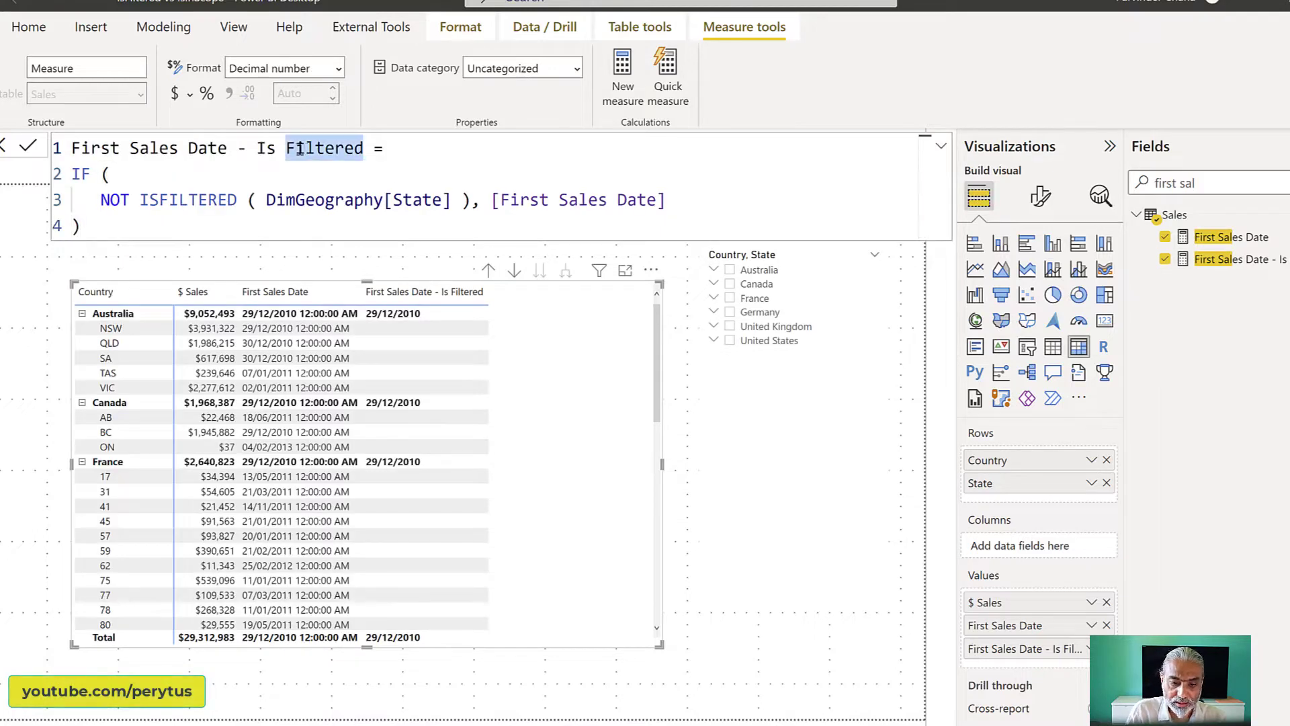
{"action": "type", "text": "InScope"}
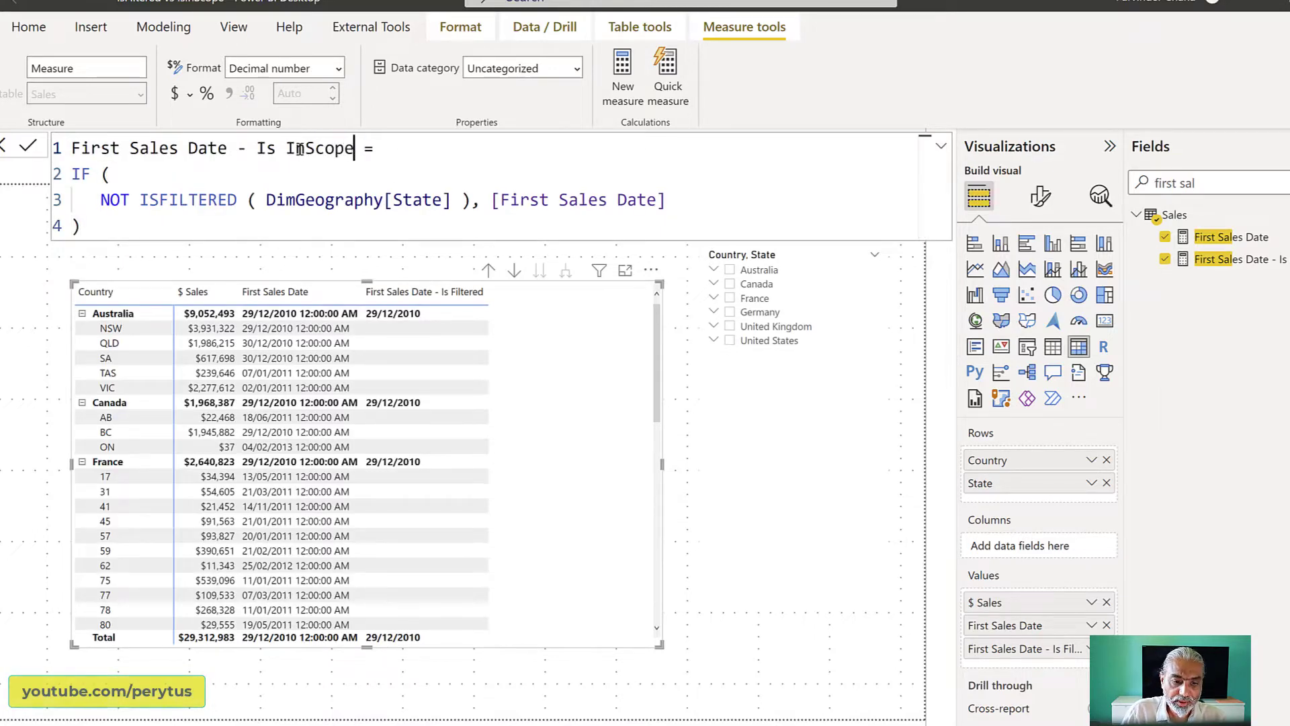
Replace the NOT ISFILTERED condition in the IF with ISINSCOPE ( DimGeography[Country] ), tidying the space after the opening bracket.
{"action": "left_click", "coordinate": [101, 201]}
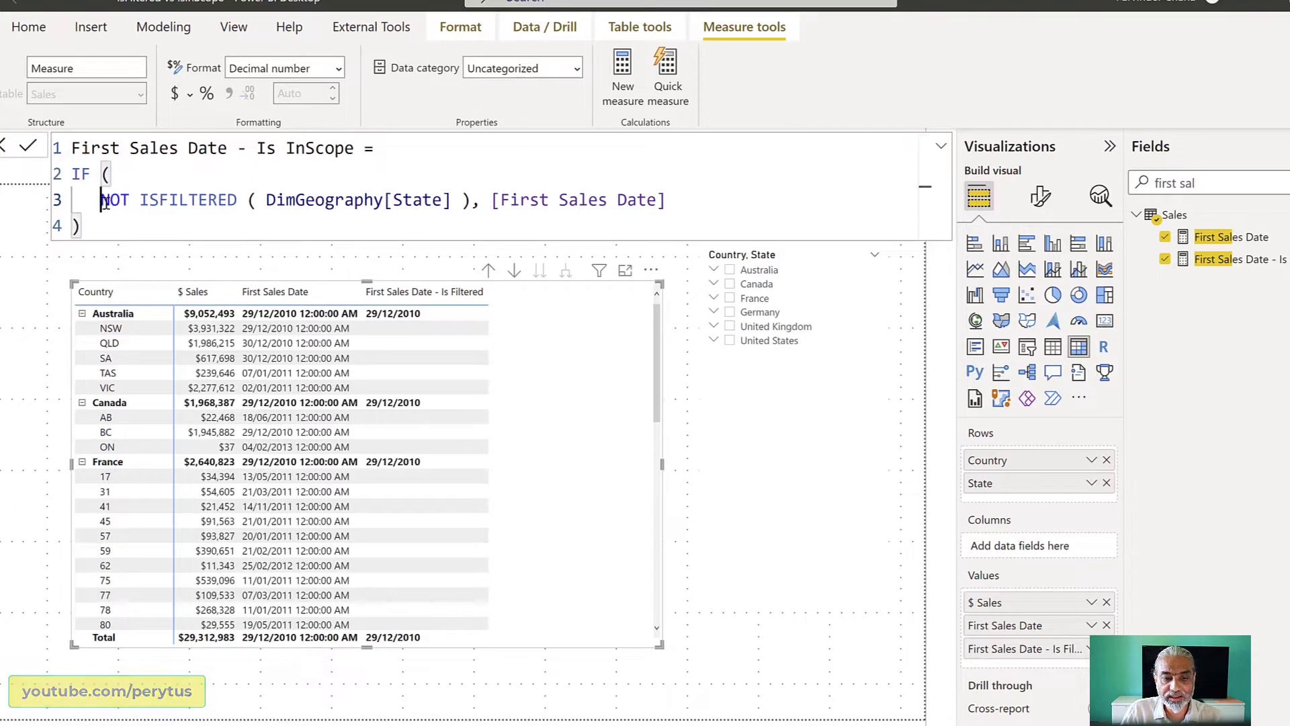
{"action": "left_click_drag", "start_coordinate": [108, 202], "coordinate": [473, 199]}
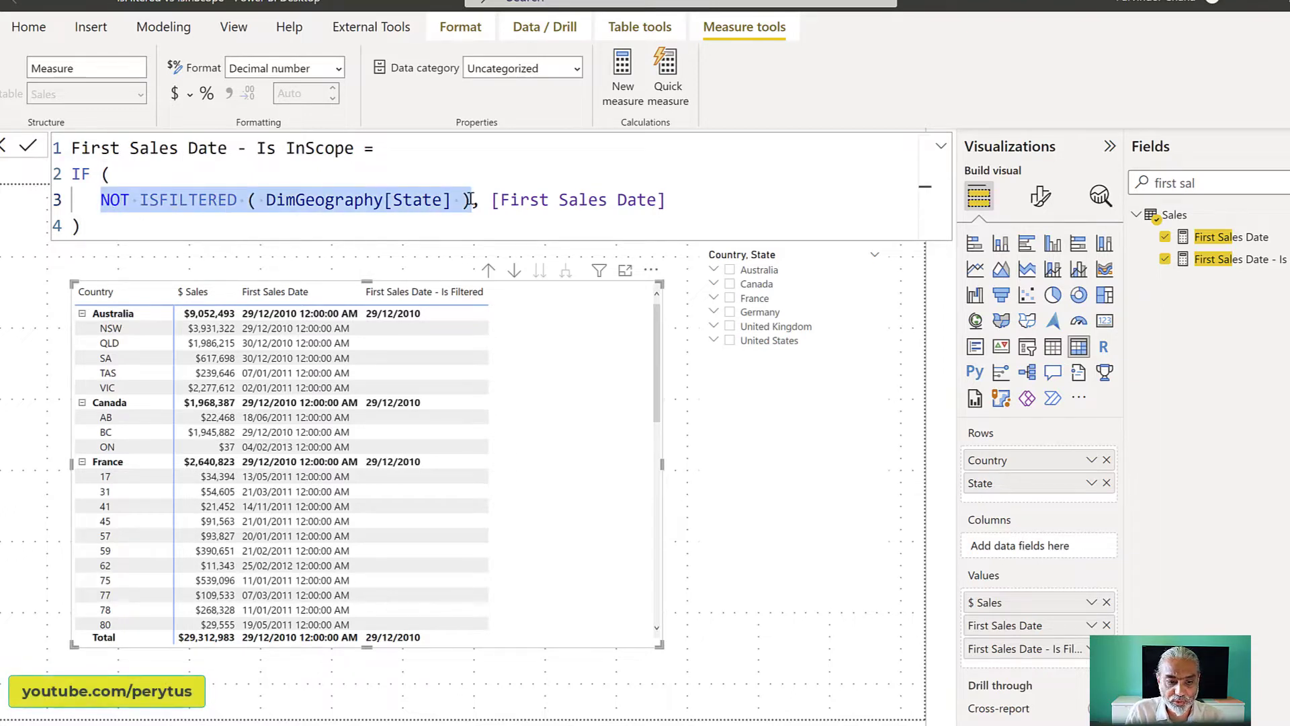
{"action": "type", "text": "ISINSCOPE ( "}
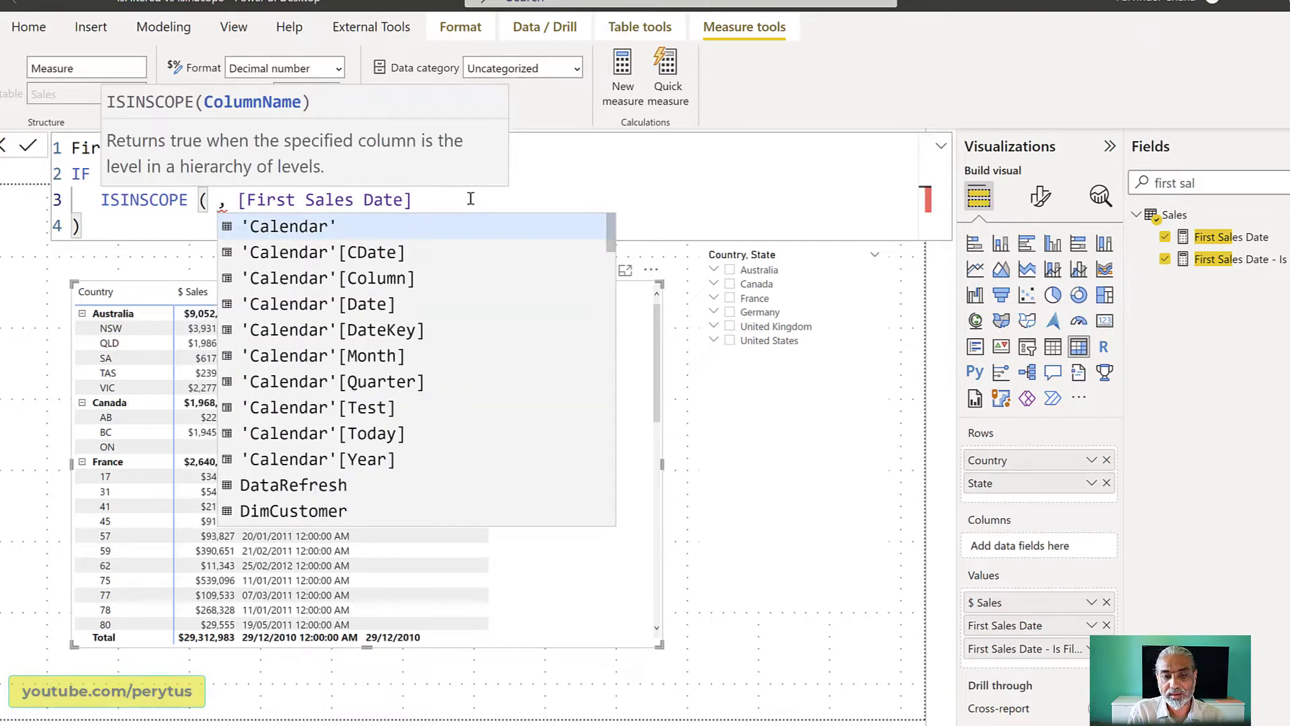
{"action": "type", "text": "Geogra"}
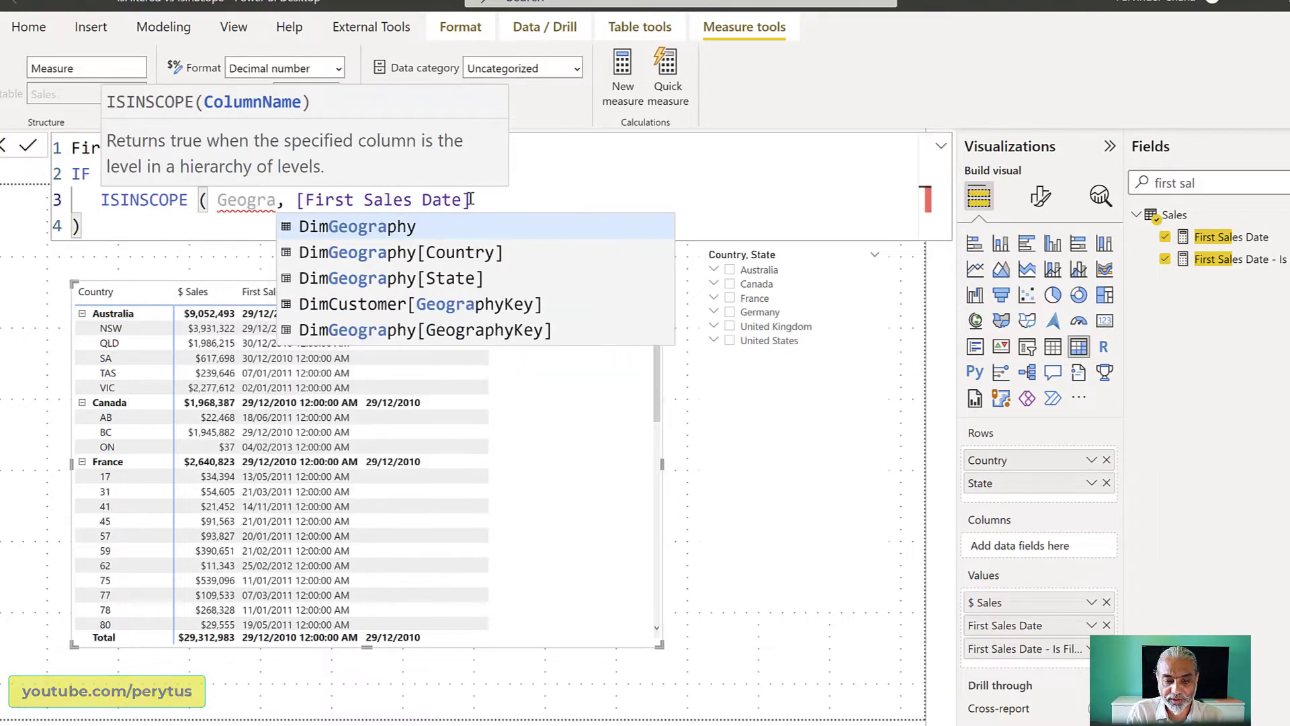
{"action": "key", "text": "Down"}
{"action": "key", "text": "Tab"}
{"action": "type", "text": ")"}
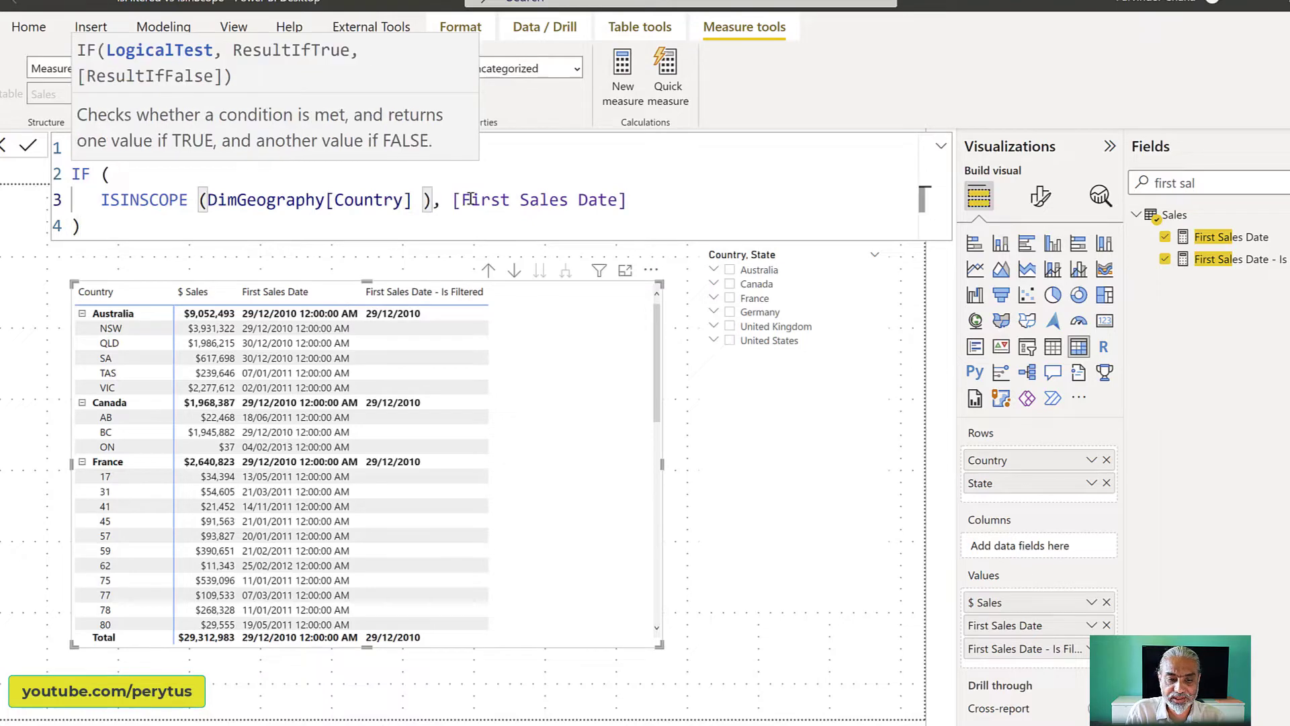
{"action": "key", "text": "ctrl+Left"}
{"action": "key", "text": "ctrl+Left"}
{"action": "key", "text": "ctrl+Left"}
{"action": "key", "text": "ctrl+Left"}
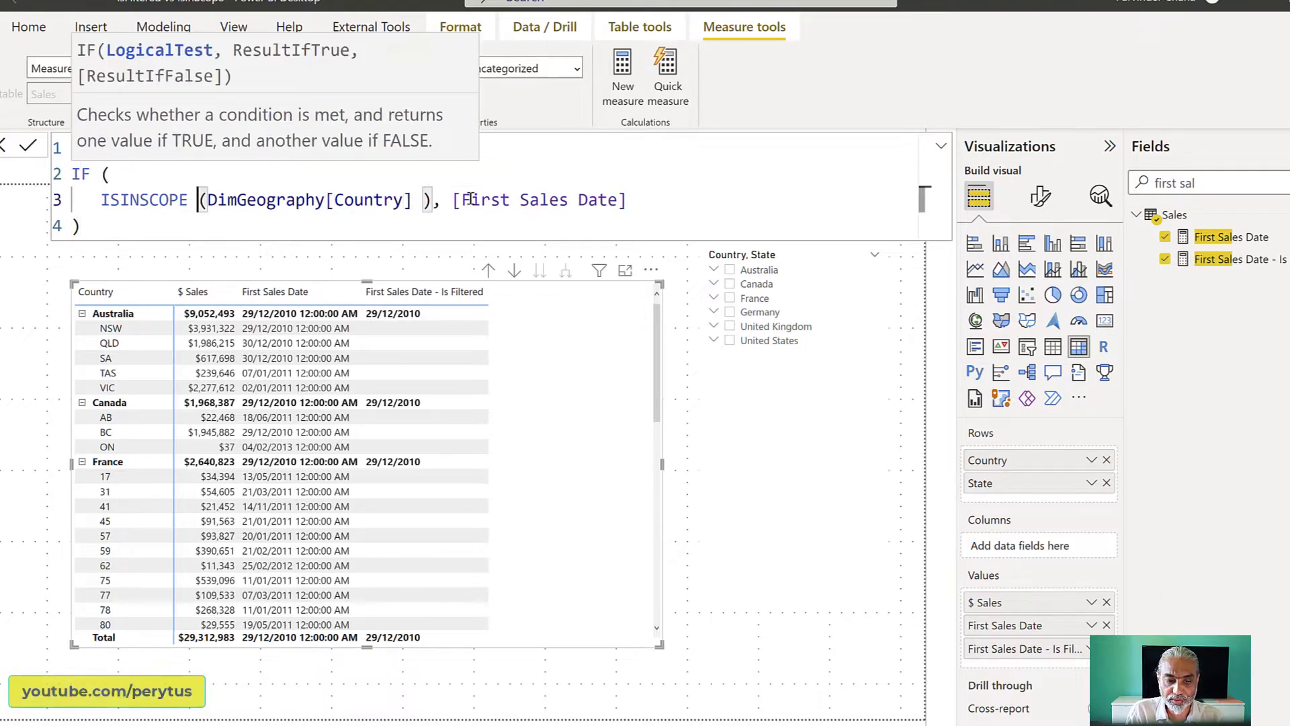
{"action": "key", "text": "ctrl+End"}
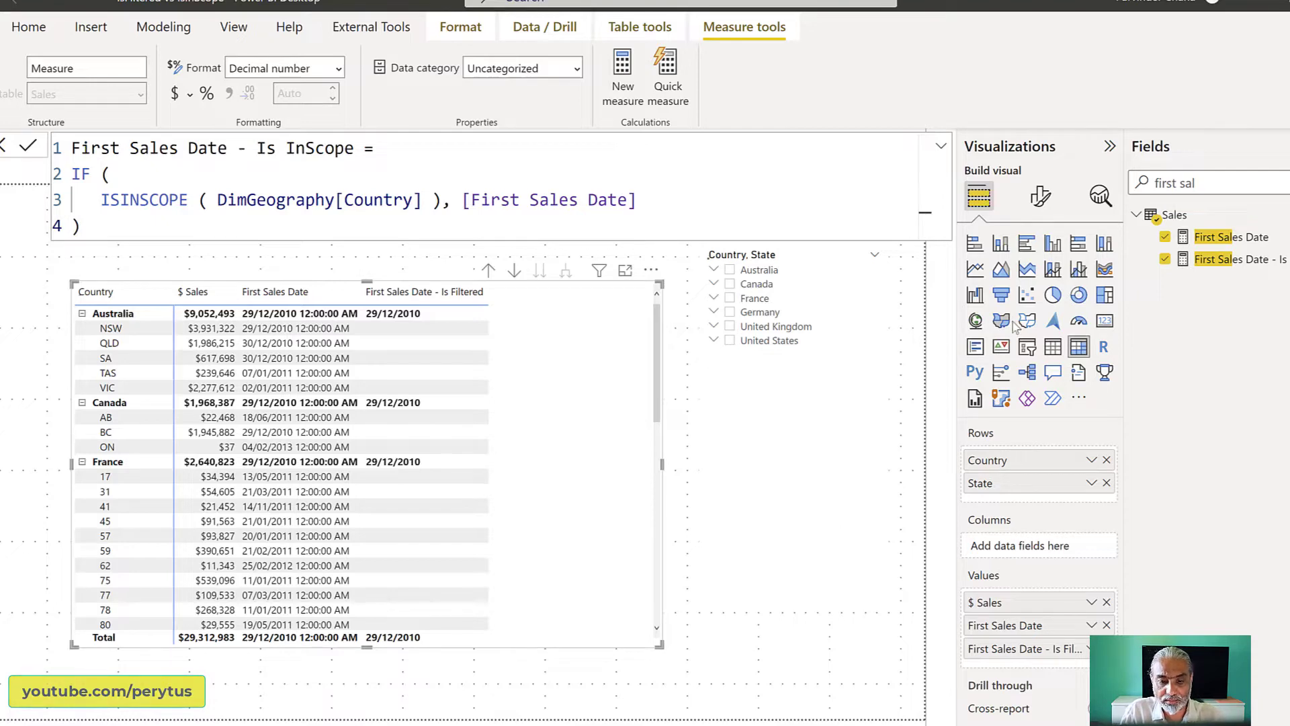
Commit the First Sales Date - Is InScope measure and add it to the matrix values.
{"action": "key", "text": "Return"}
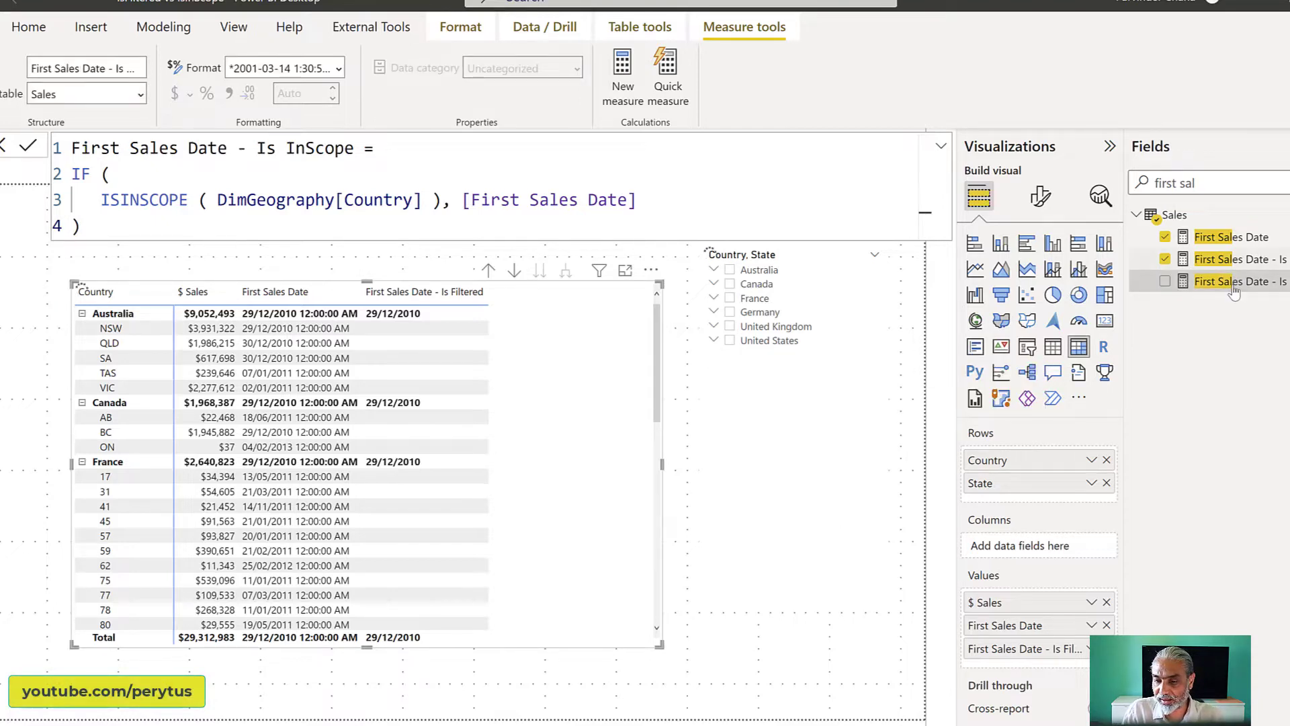
{"action": "left_click_drag", "start_coordinate": [1234, 289], "coordinate": [580, 385]}
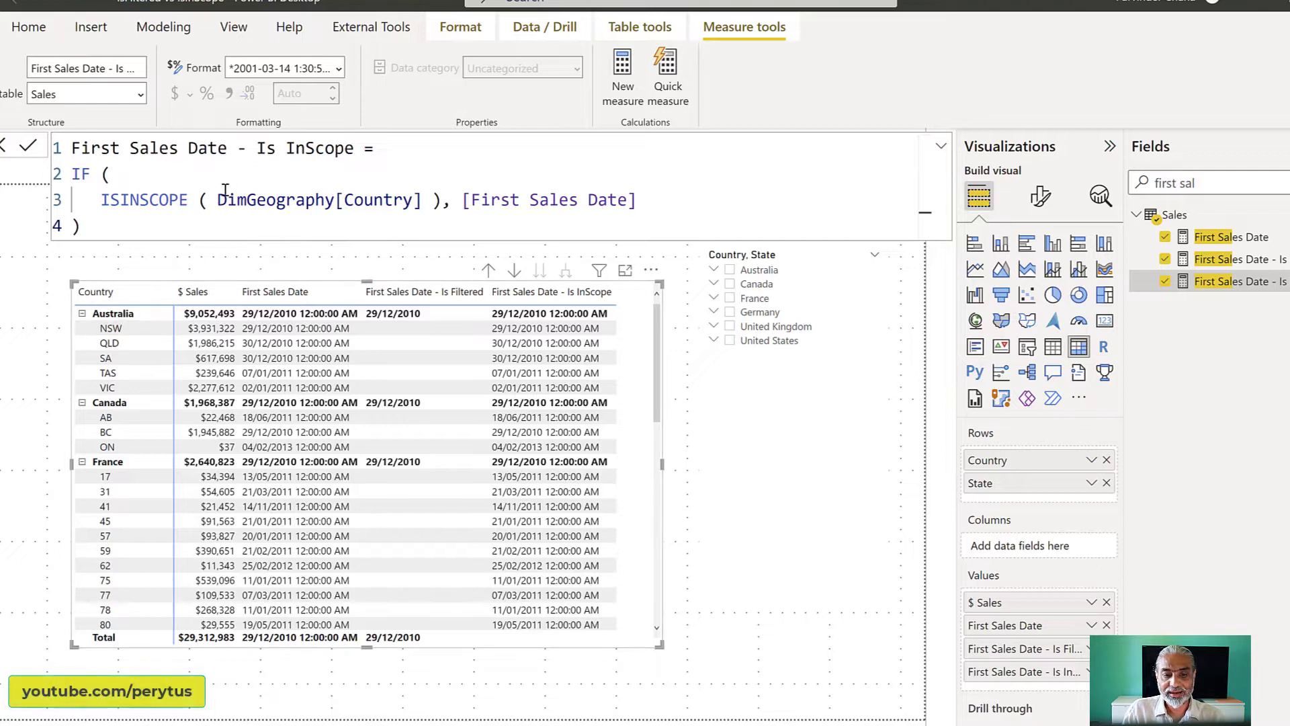
{"action": "left_click_drag", "start_coordinate": [218, 199], "coordinate": [440, 199]}
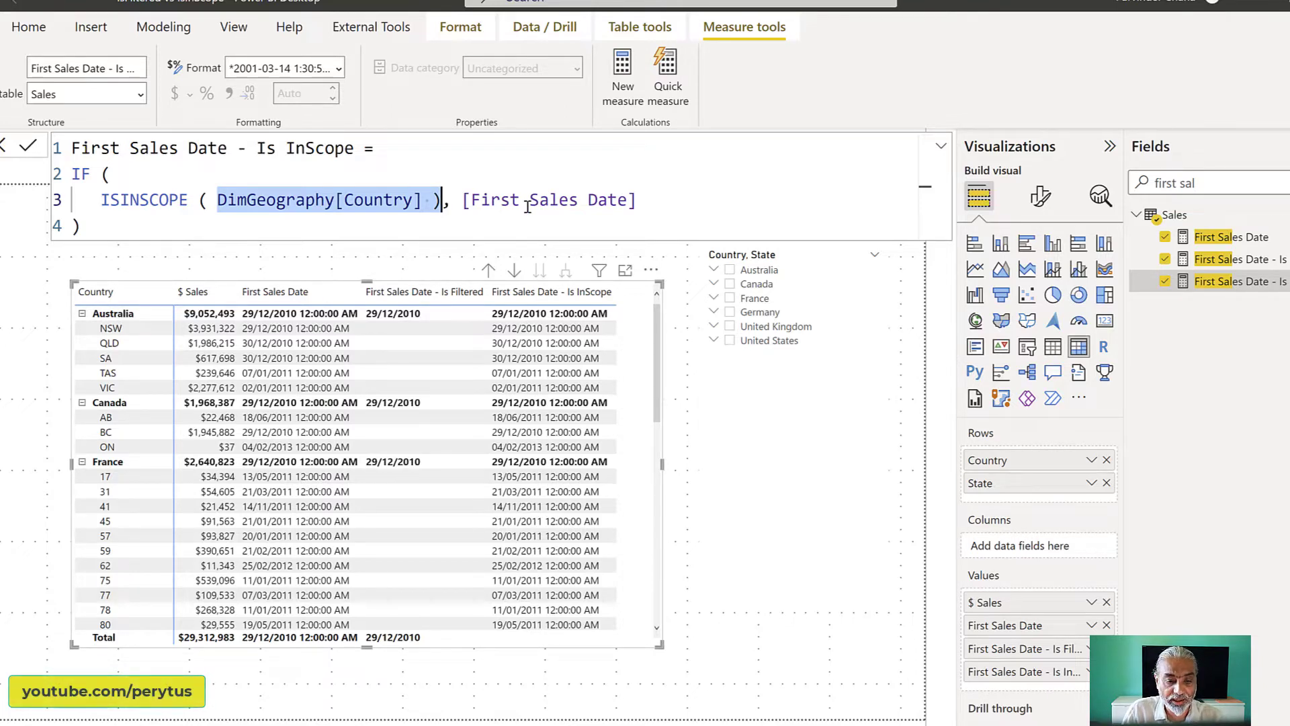
Change the IF condition of First Sales Date - Is InScope to NOT ISINSCOPE ( DimGeography[State] ).
{"action": "left_click", "coordinate": [108, 200]}
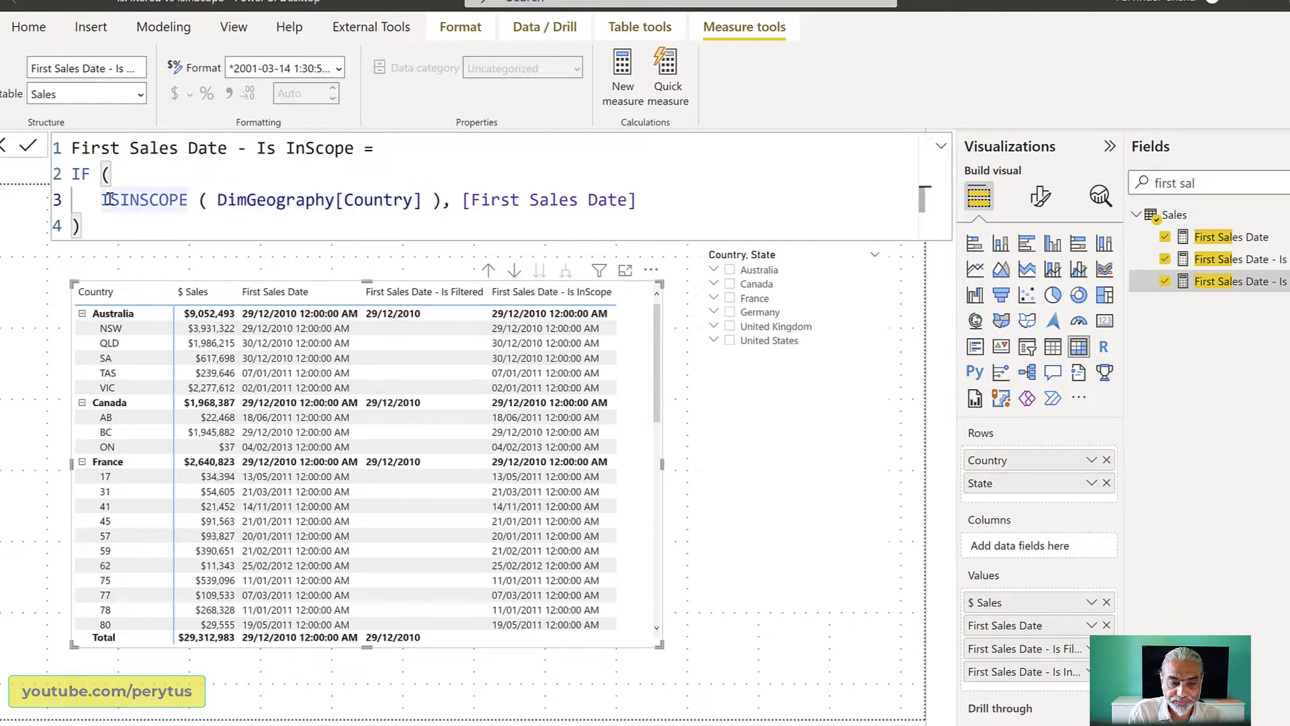
{"action": "type", "text": "NOT"}
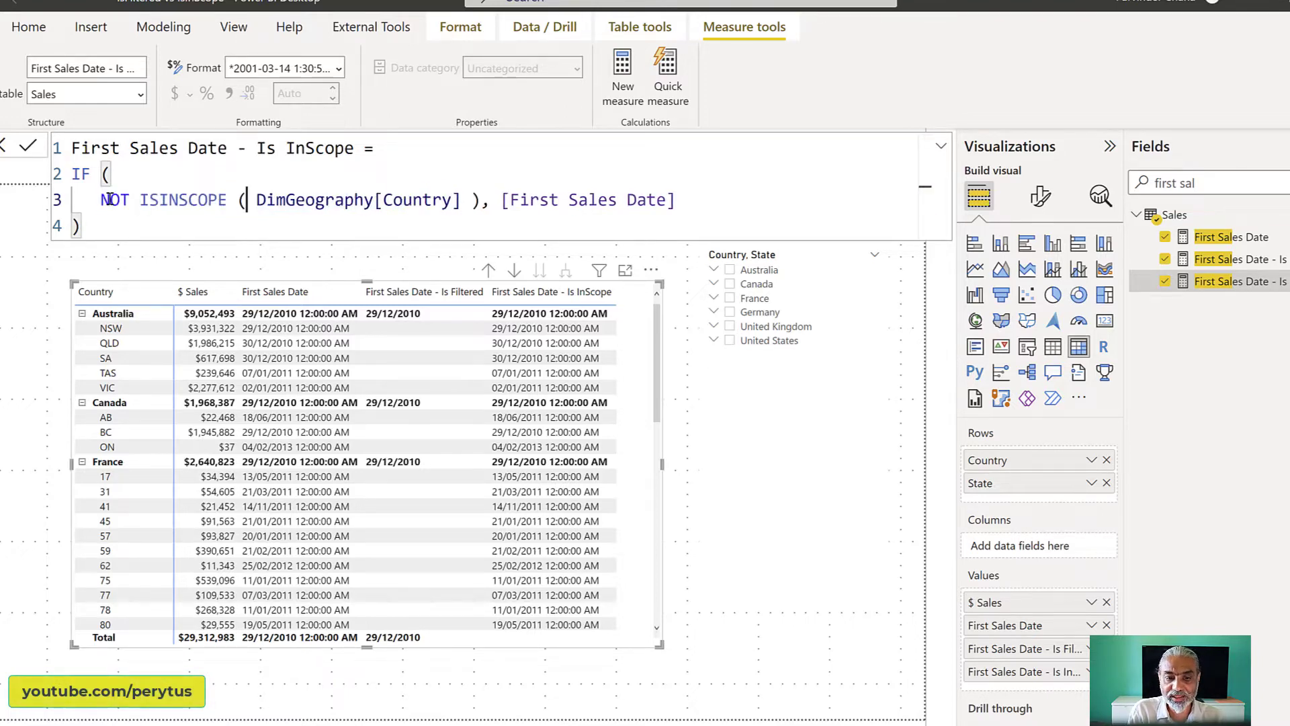
{"action": "key", "text": "ctrl+Right"}
{"action": "key", "text": "ctrl+Right"}
{"action": "key", "text": "ctrl+shift+Right"}
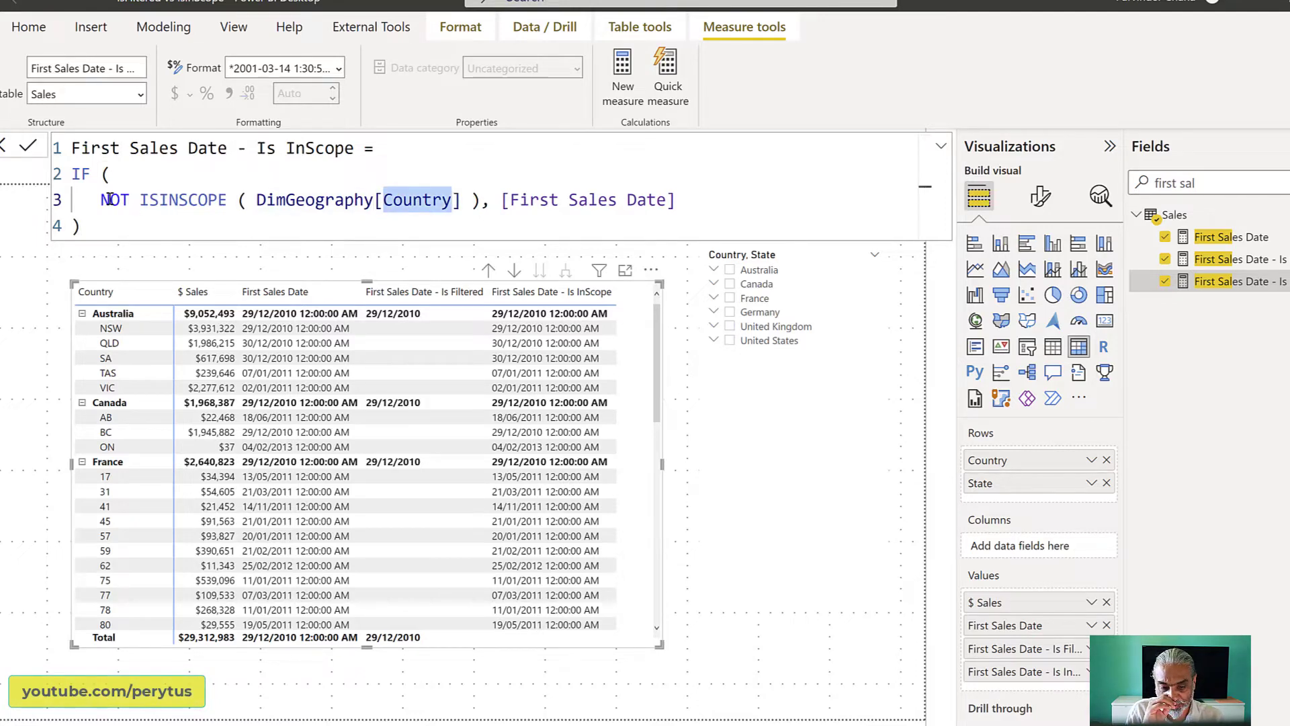
{"action": "type", "text": "State"}
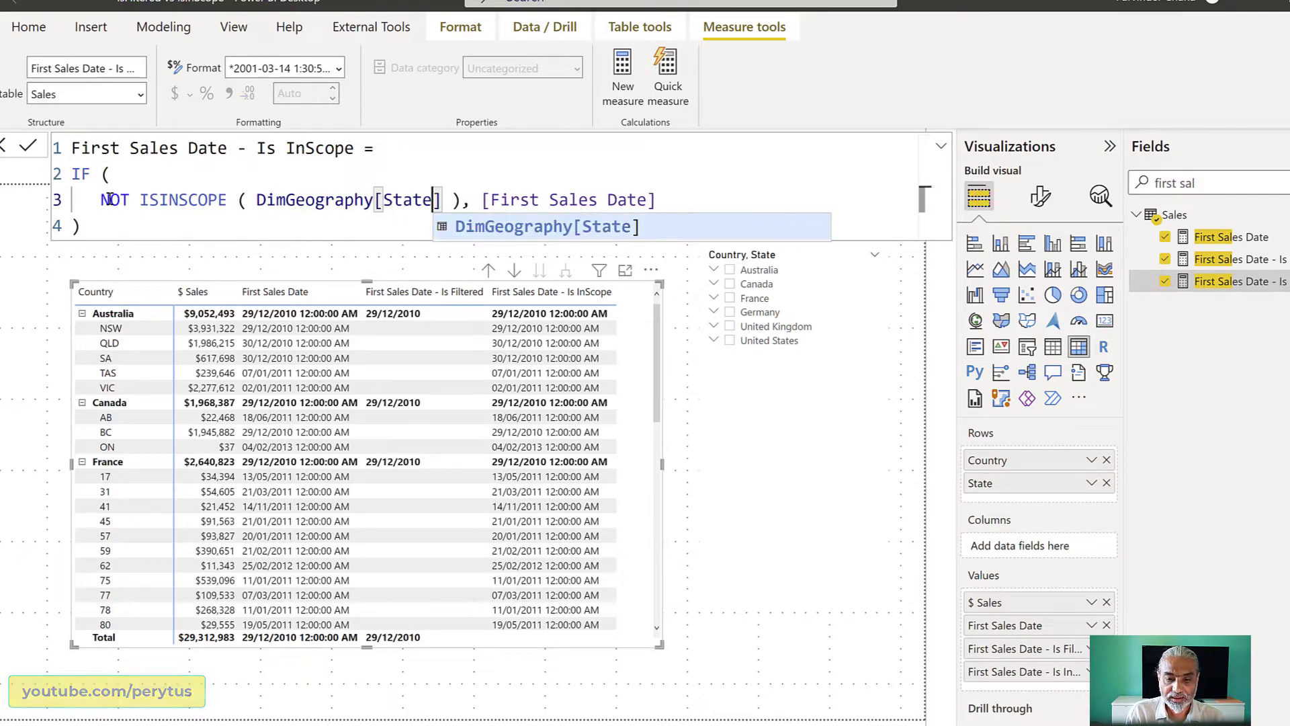
{"action": "key", "text": "Right"}
{"action": "key", "text": "Right"}
{"action": "key", "text": "Right"}
{"action": "key", "text": "Down"}
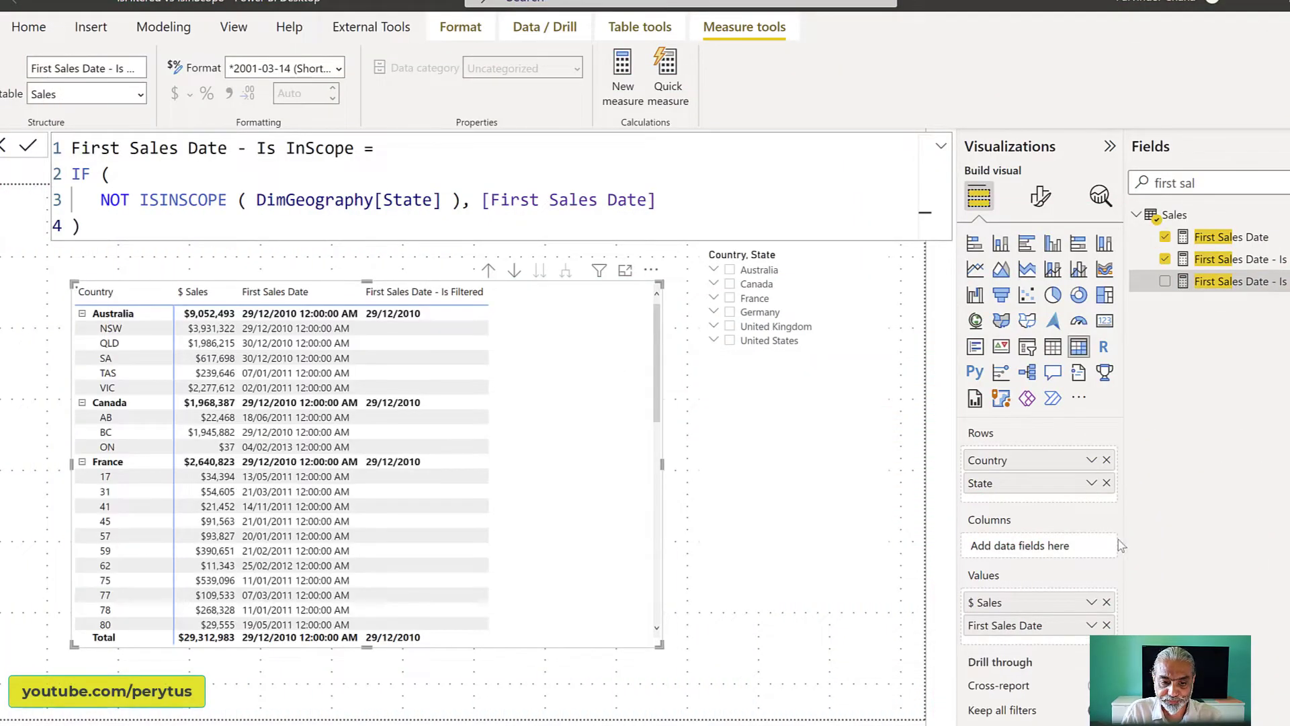
Replace First Sales Date - Is Filtered in the matrix values with the Is InScope State measure.
{"action": "left_click", "coordinate": [1164, 259]}
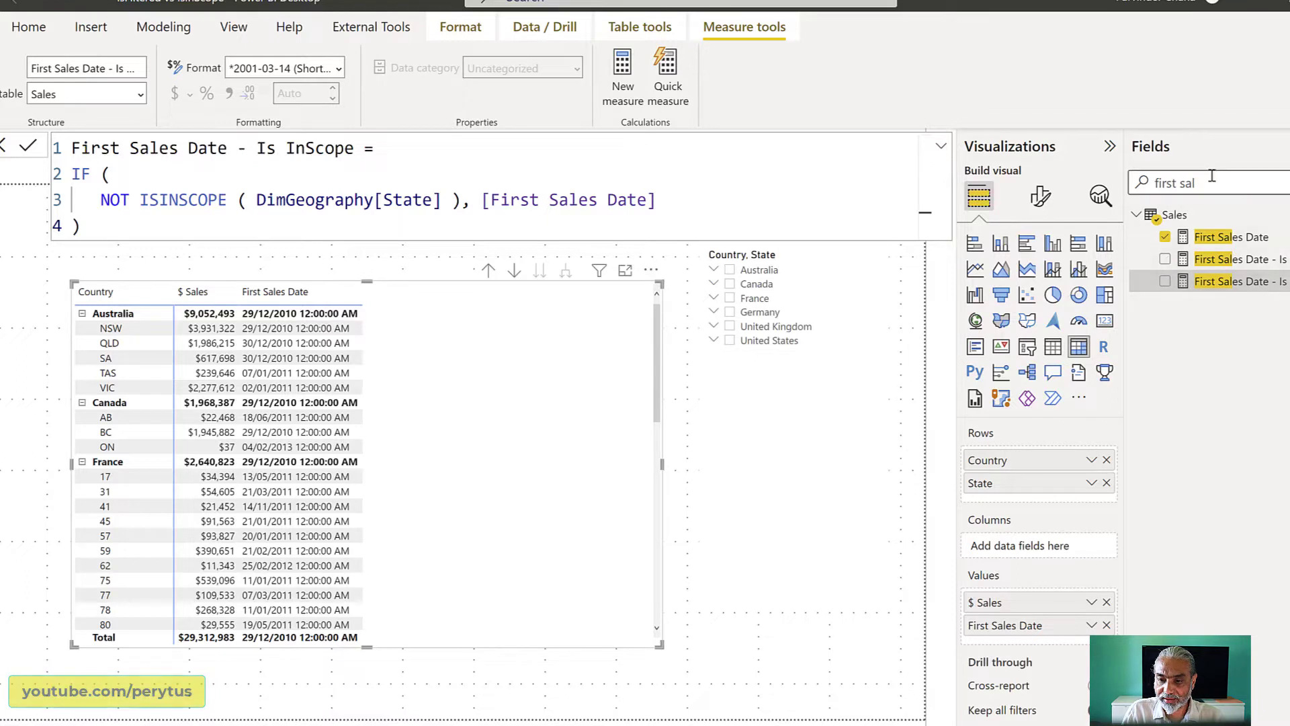
{"action": "key", "text": "ctrl+a"}
{"action": "type", "text": "Is"}
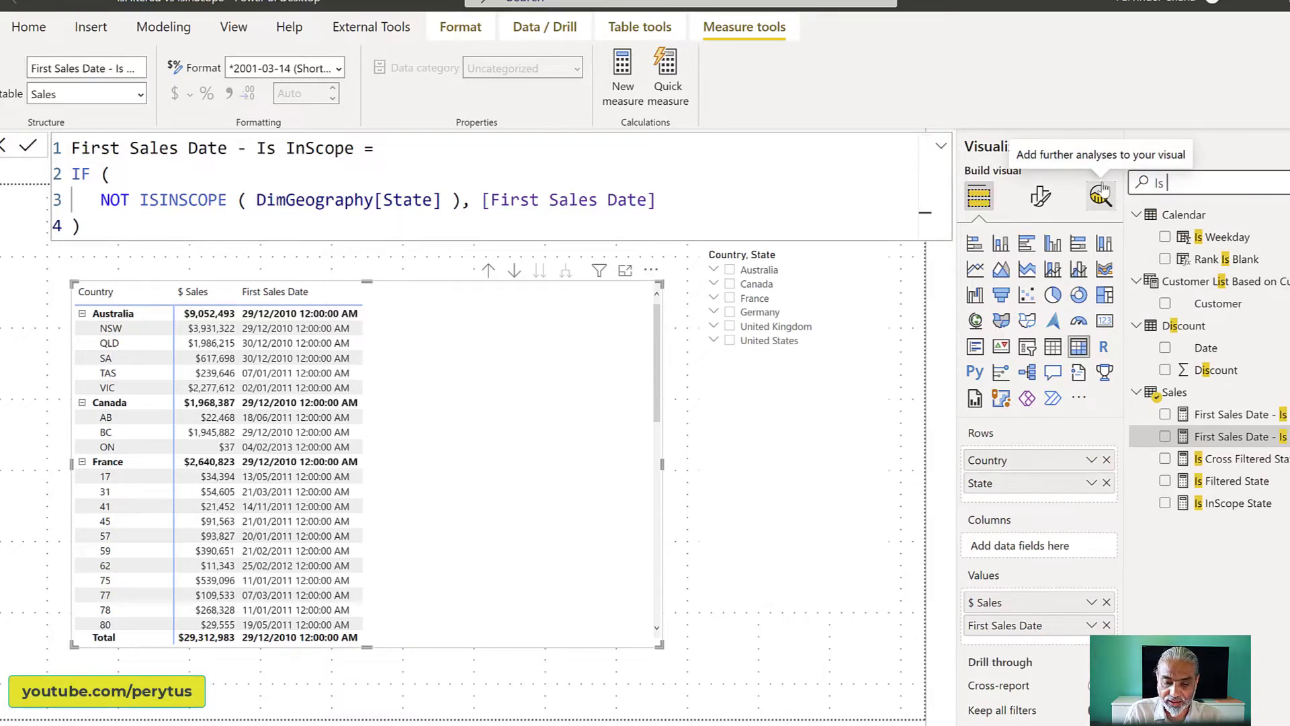
{"action": "type", "text": " In"}
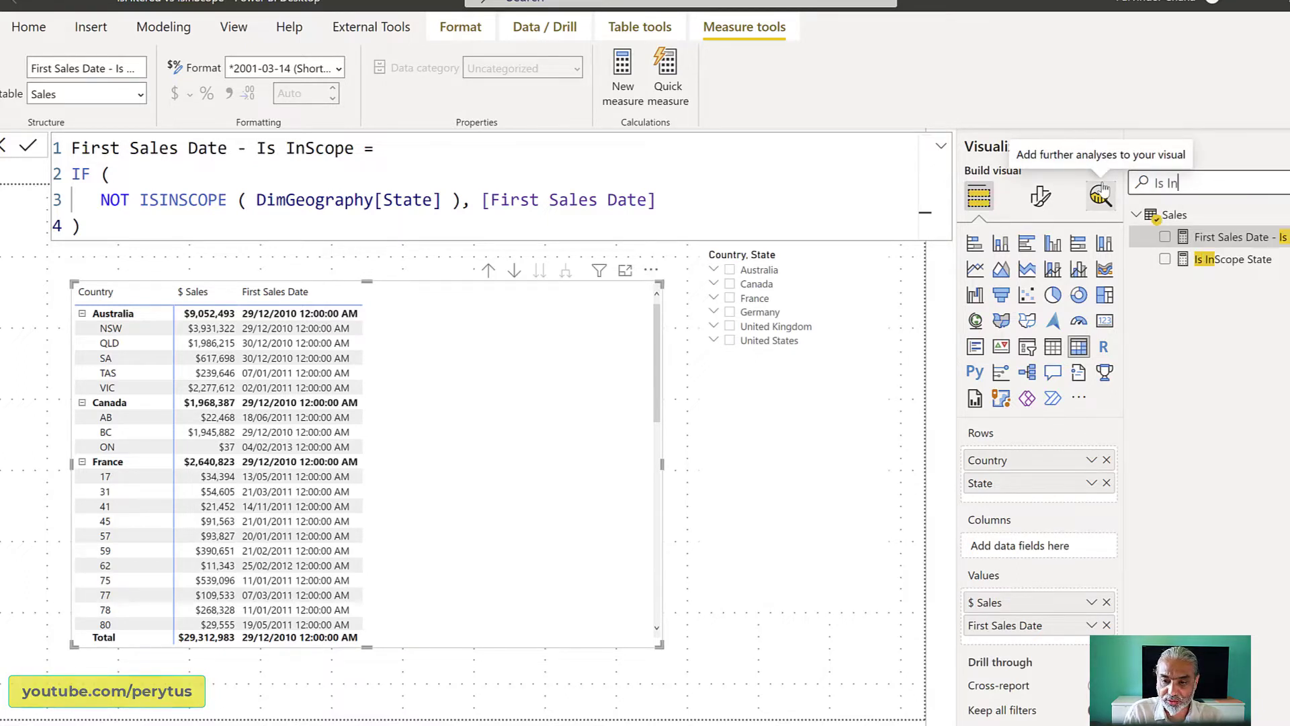
{"action": "left_click", "coordinate": [1203, 265]}
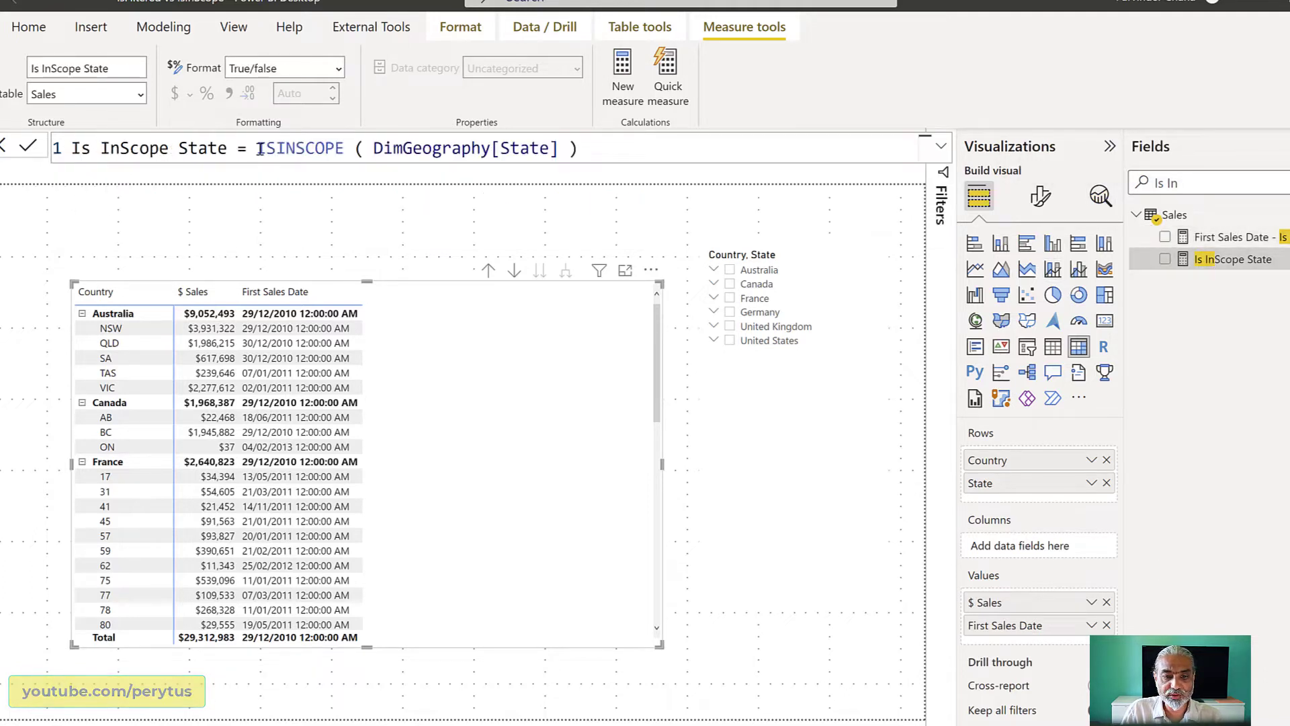
{"action": "left_click_drag", "start_coordinate": [260, 148], "coordinate": [589, 147]}
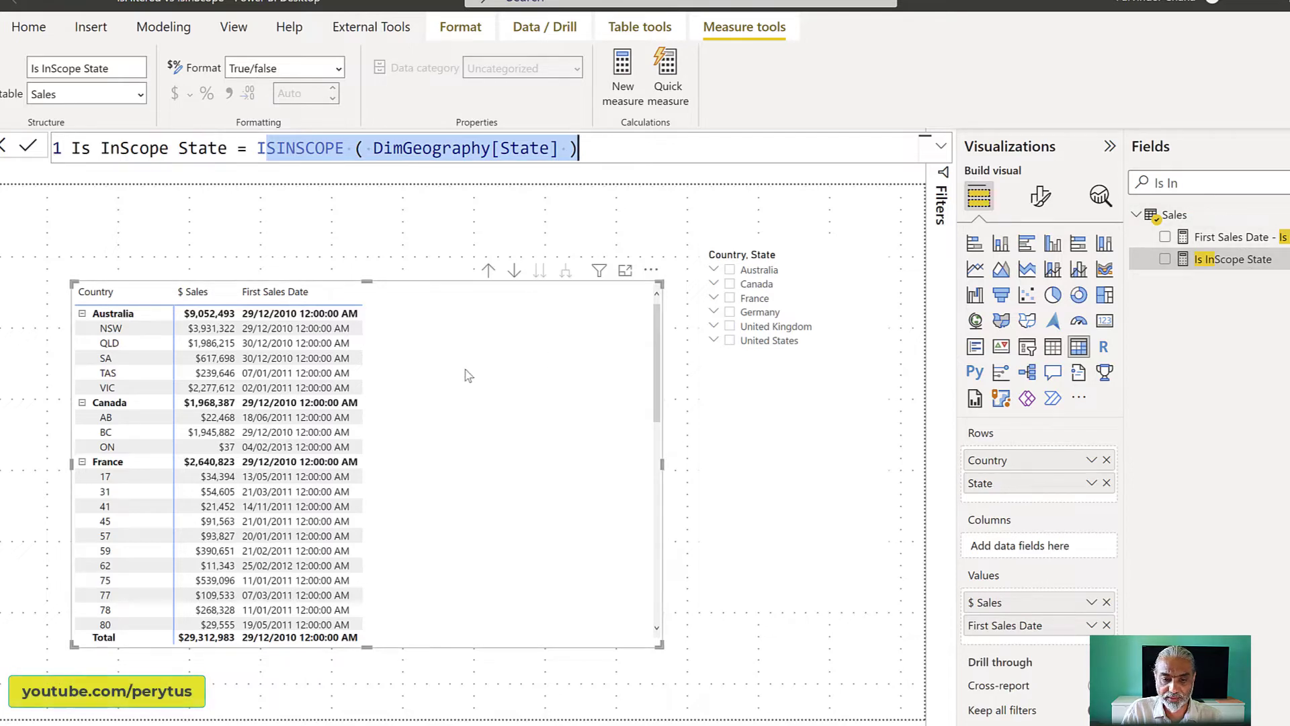
{"action": "left_click_drag", "start_coordinate": [1226, 261], "coordinate": [461, 383]}
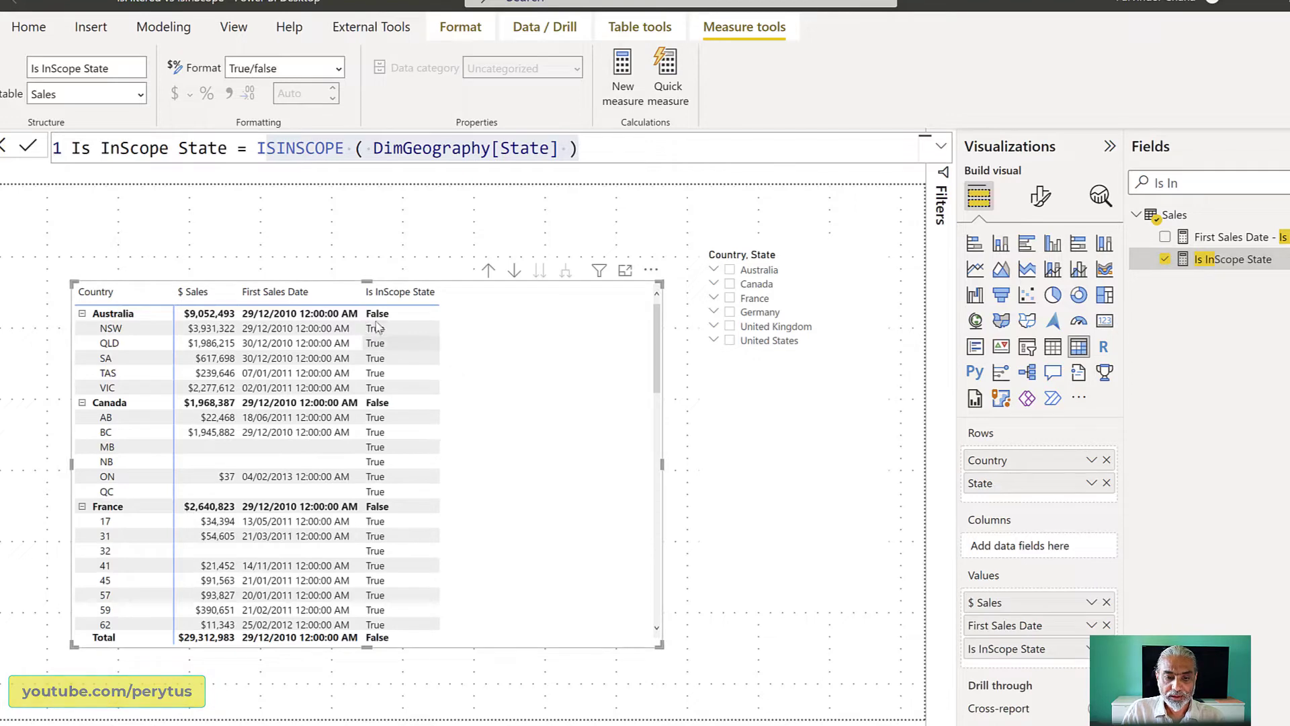
Add the Is Filtered State measure to the matrix values and show its DAX formula.
{"action": "left_click", "coordinate": [1197, 183]}
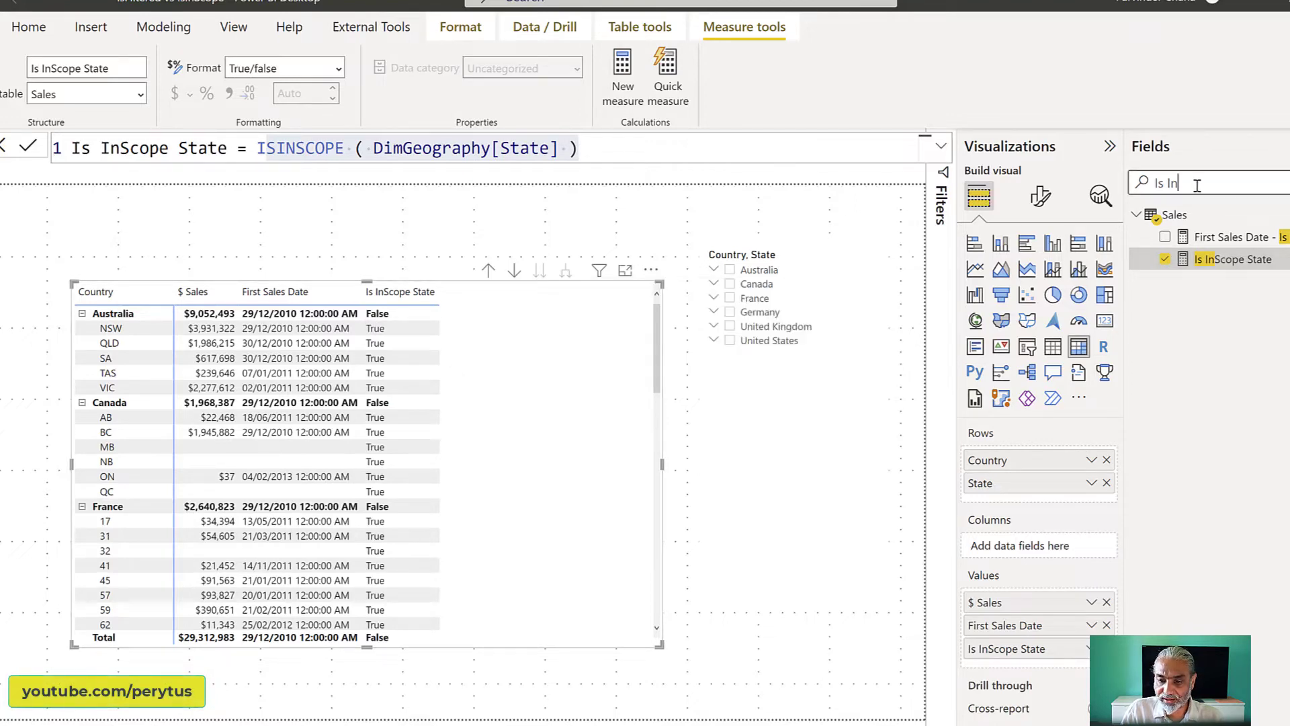
{"action": "key", "text": "BackSpace"}
{"action": "type", "text": "Fi"}
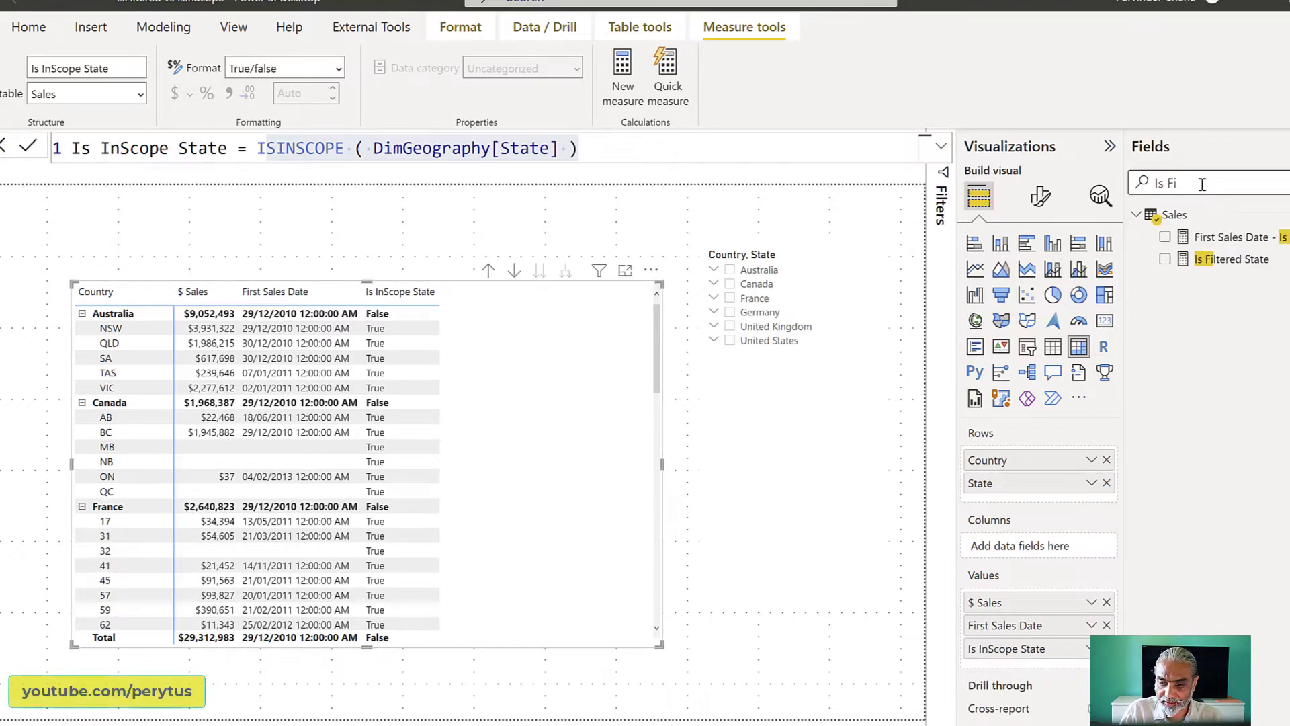
{"action": "left_click_drag", "start_coordinate": [1234, 262], "coordinate": [1036, 668]}
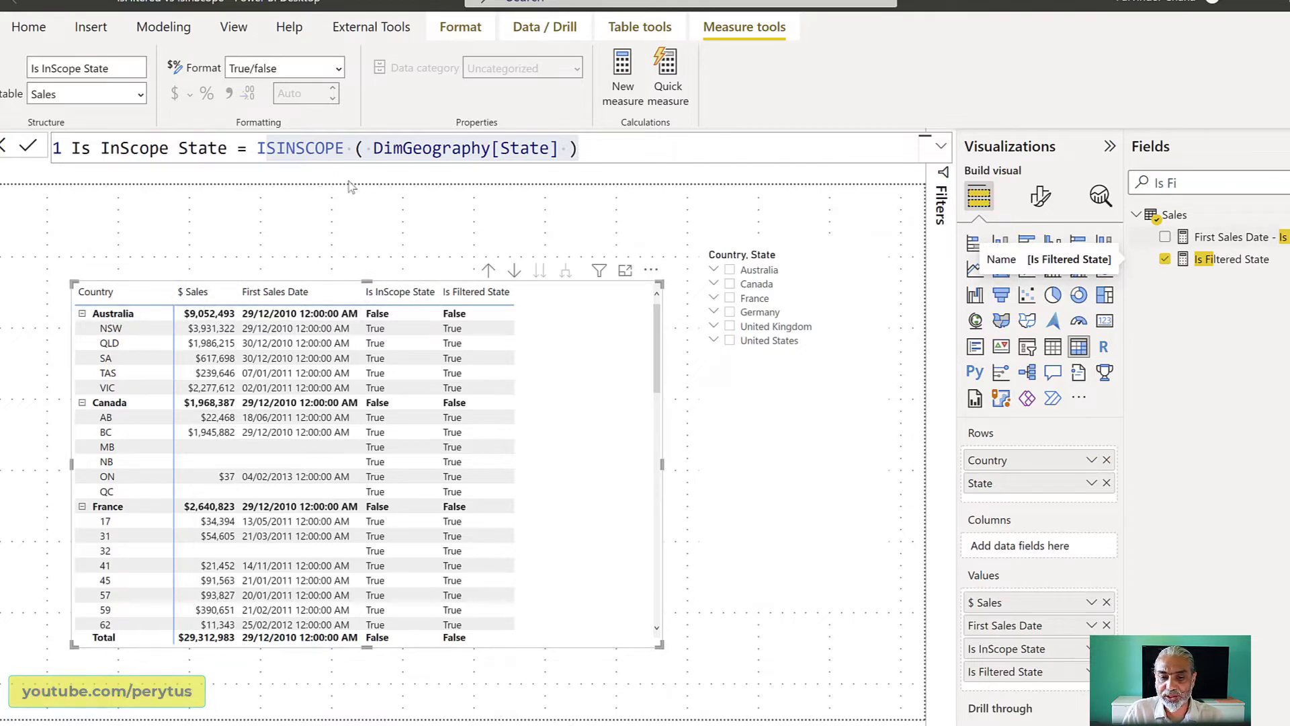
{"action": "left_click", "coordinate": [1227, 263]}
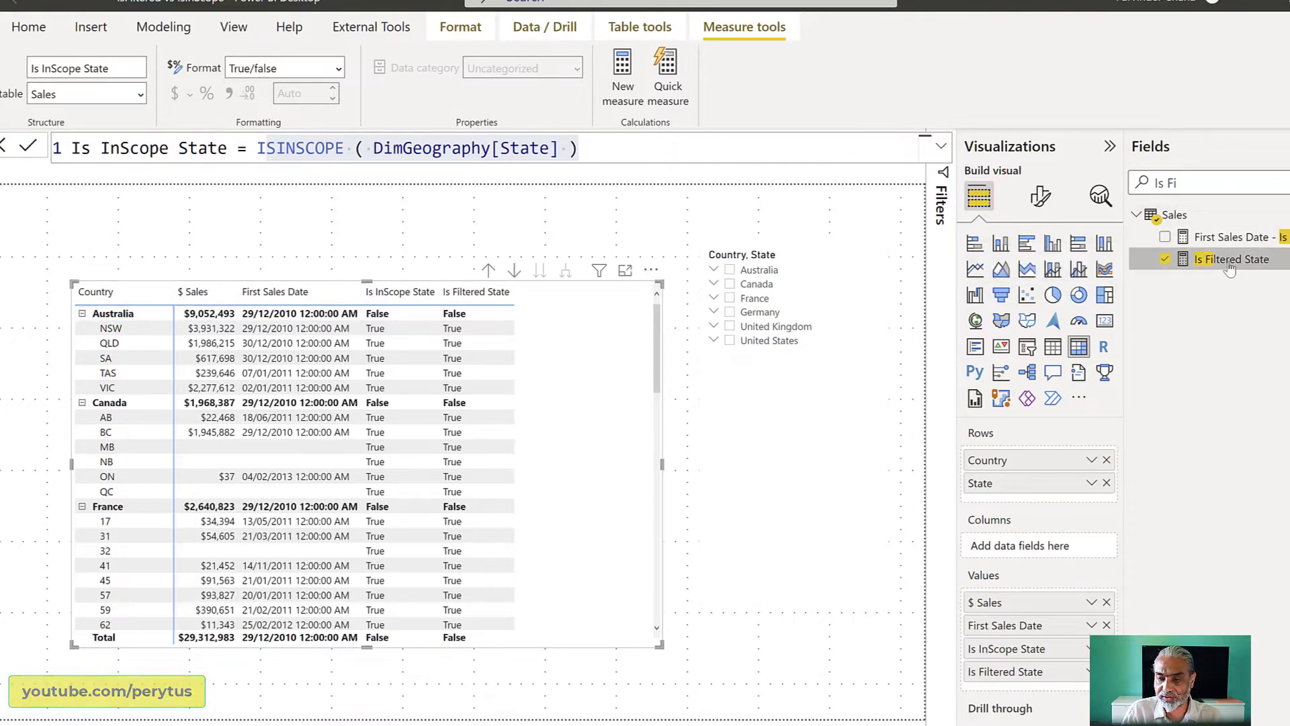
{"action": "left_click_drag", "start_coordinate": [337, 149], "coordinate": [394, 149]}
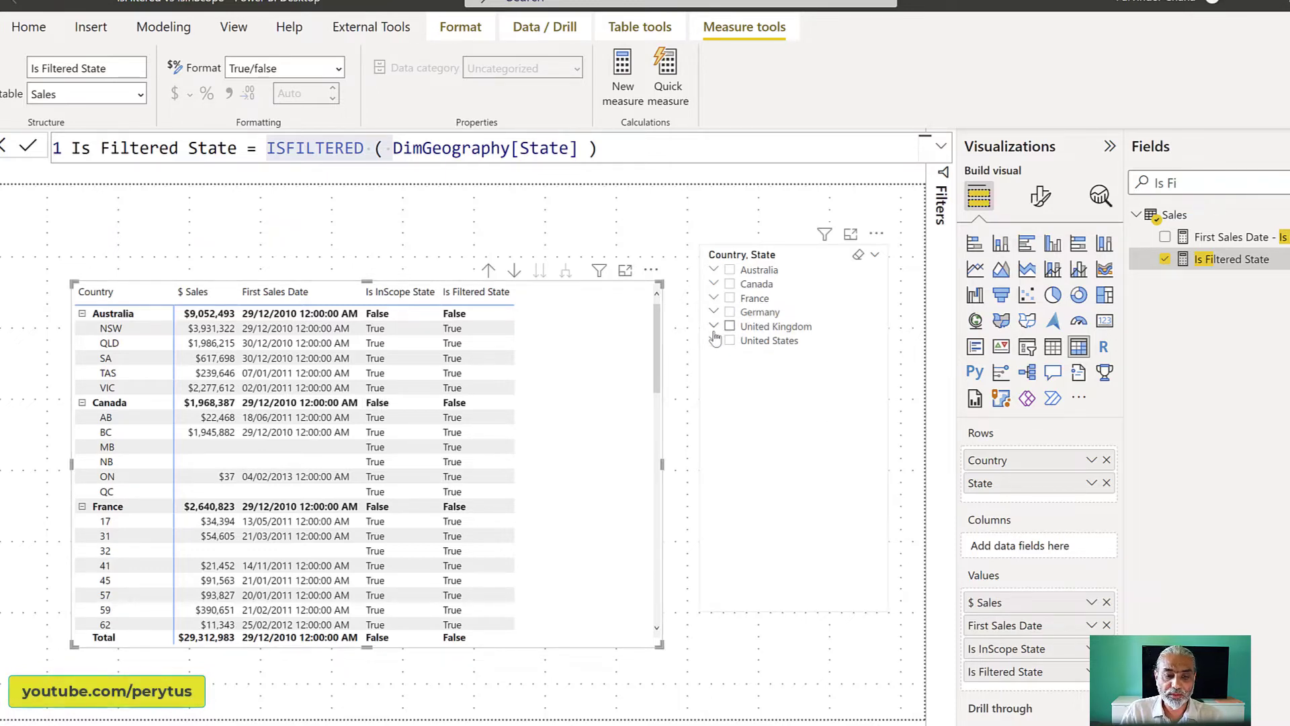
Filter by Canada in the Country, State slicer with its states expanded, and widen the matrix by extending its left edge.
{"action": "left_click", "coordinate": [730, 284]}
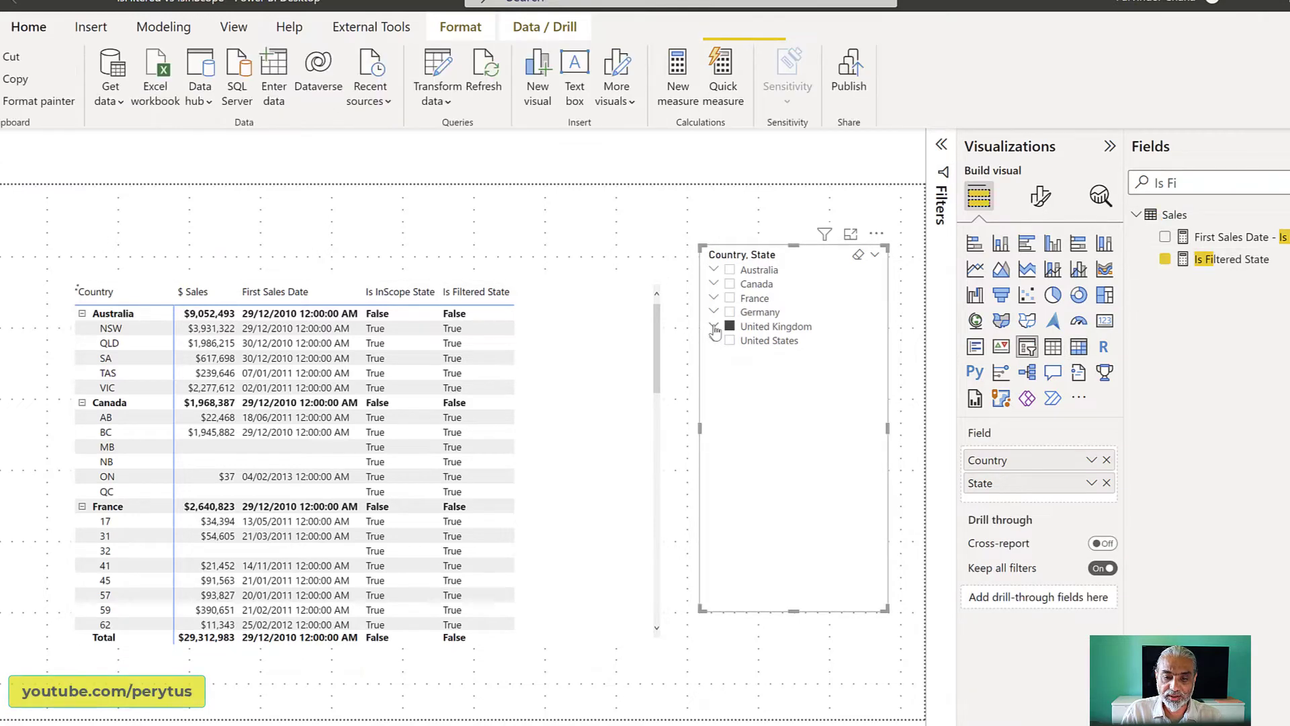
{"action": "left_click", "coordinate": [714, 283]}
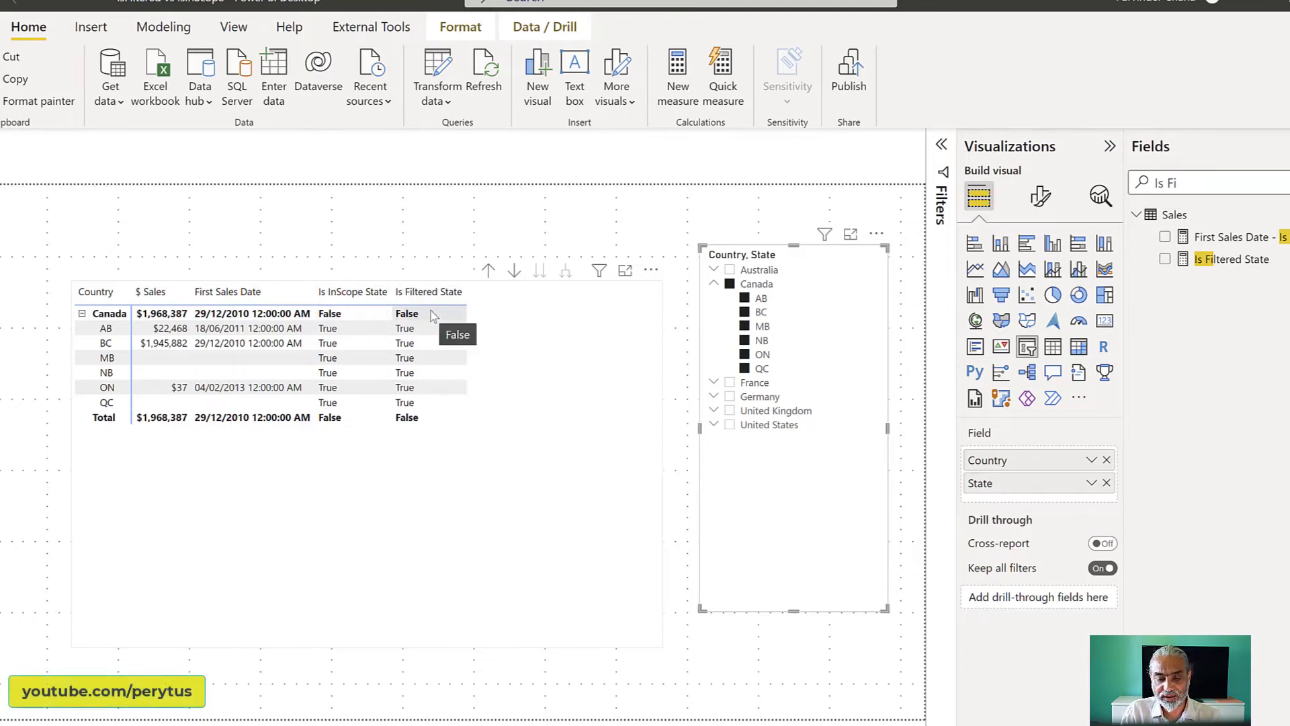
{"action": "left_click", "coordinate": [71, 461]}
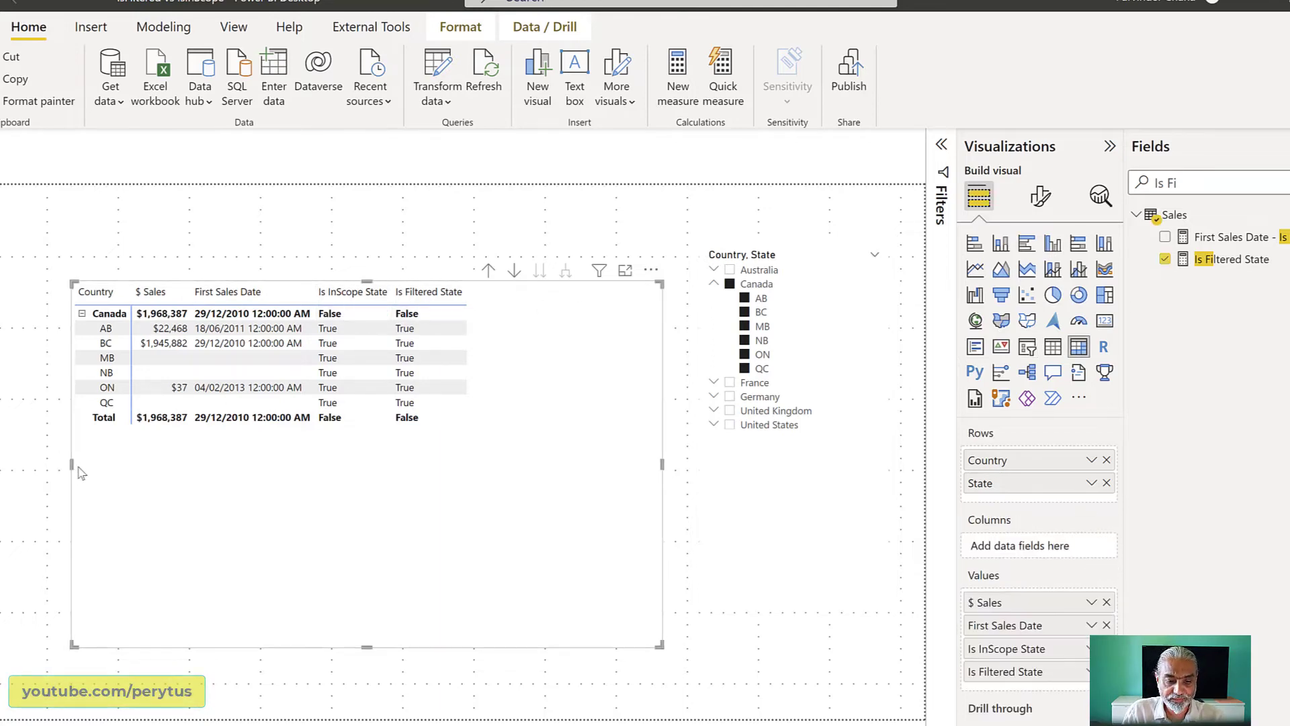
{"action": "left_click_drag", "start_coordinate": [71, 464], "coordinate": [1, 471]}
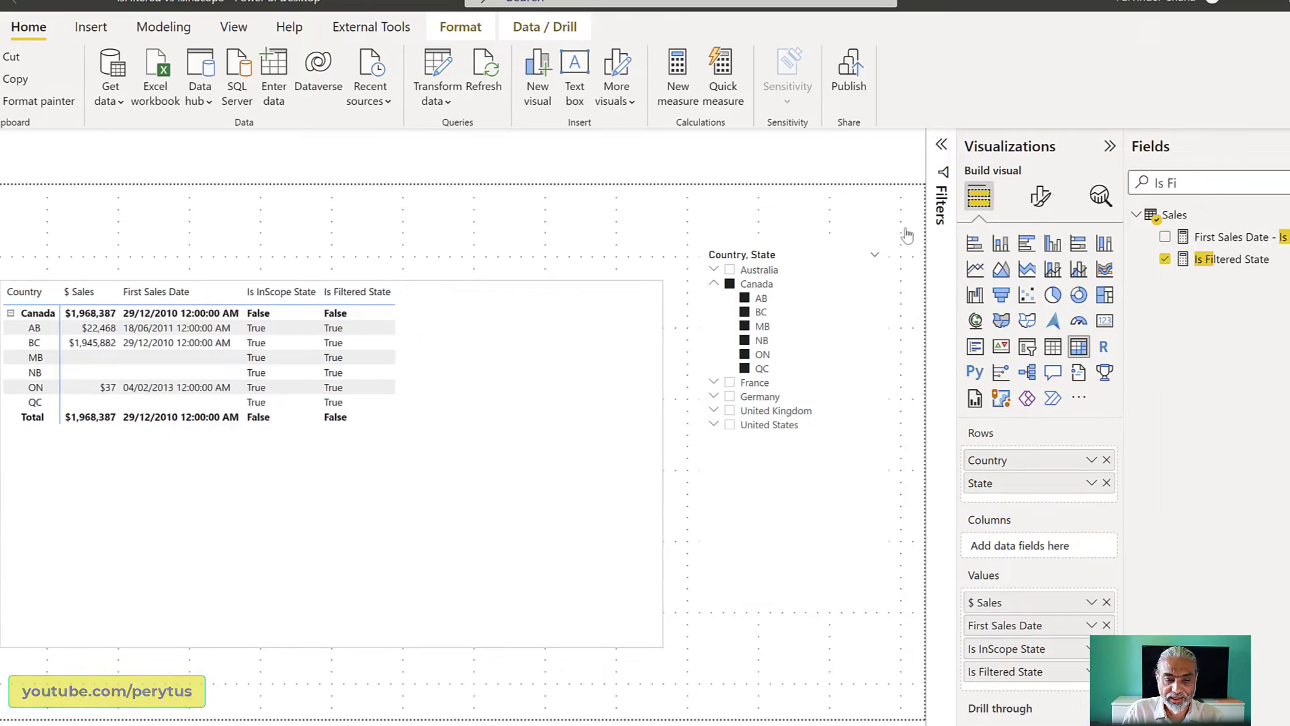
Add the First Sales Date - Is Filtered and First Sales Date - Is InScope measures to the matrix values.
{"action": "left_click", "coordinate": [1183, 183]}
{"action": "type", "text": "First"}
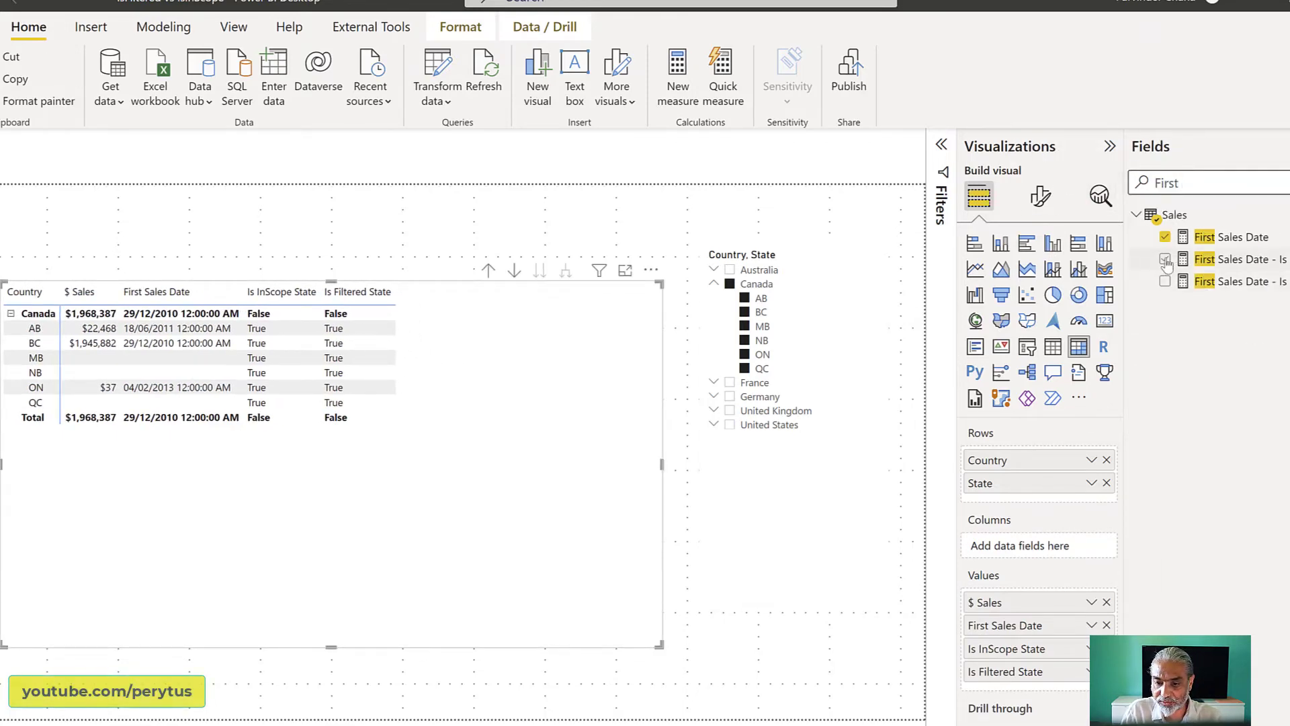
{"action": "left_click", "coordinate": [1164, 259]}
{"action": "left_click", "coordinate": [1166, 282]}
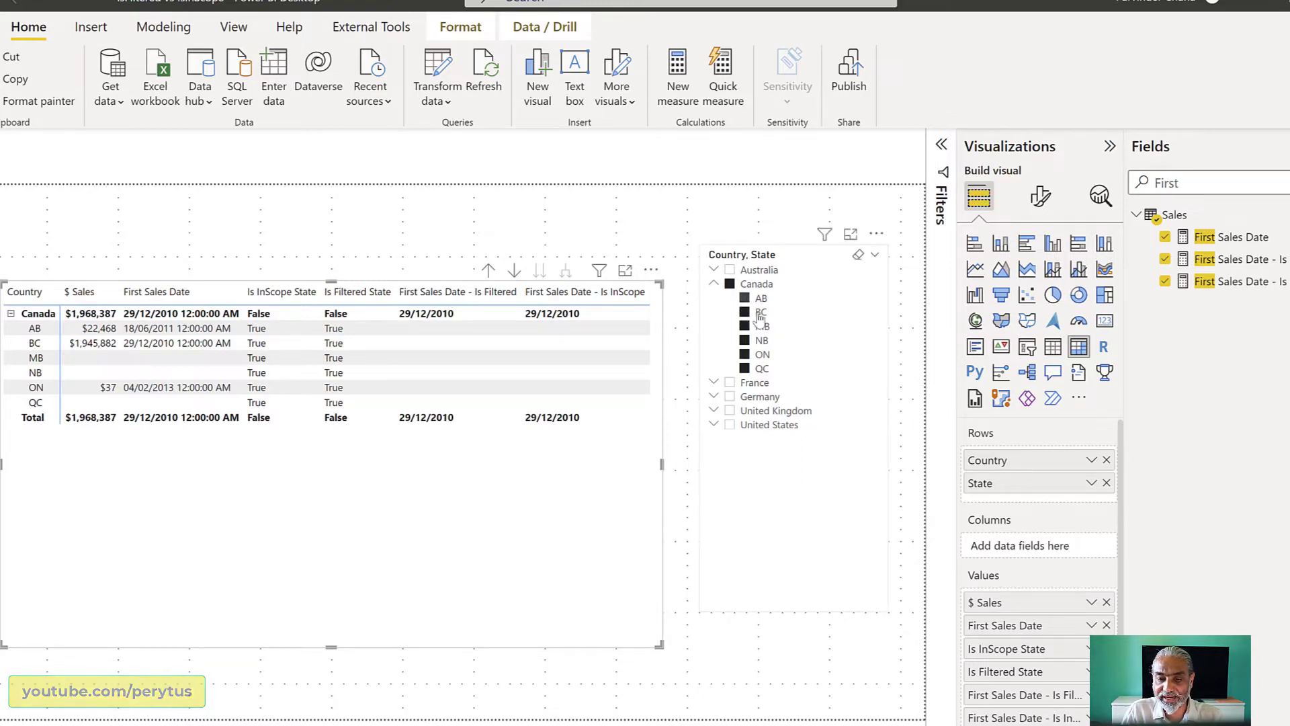
Exclude AB from Canada in the Country, State slicer and examine the NOT ISFILTERED condition in the First Sales Date - Is Filtered formula.
{"action": "left_click", "coordinate": [745, 298]}
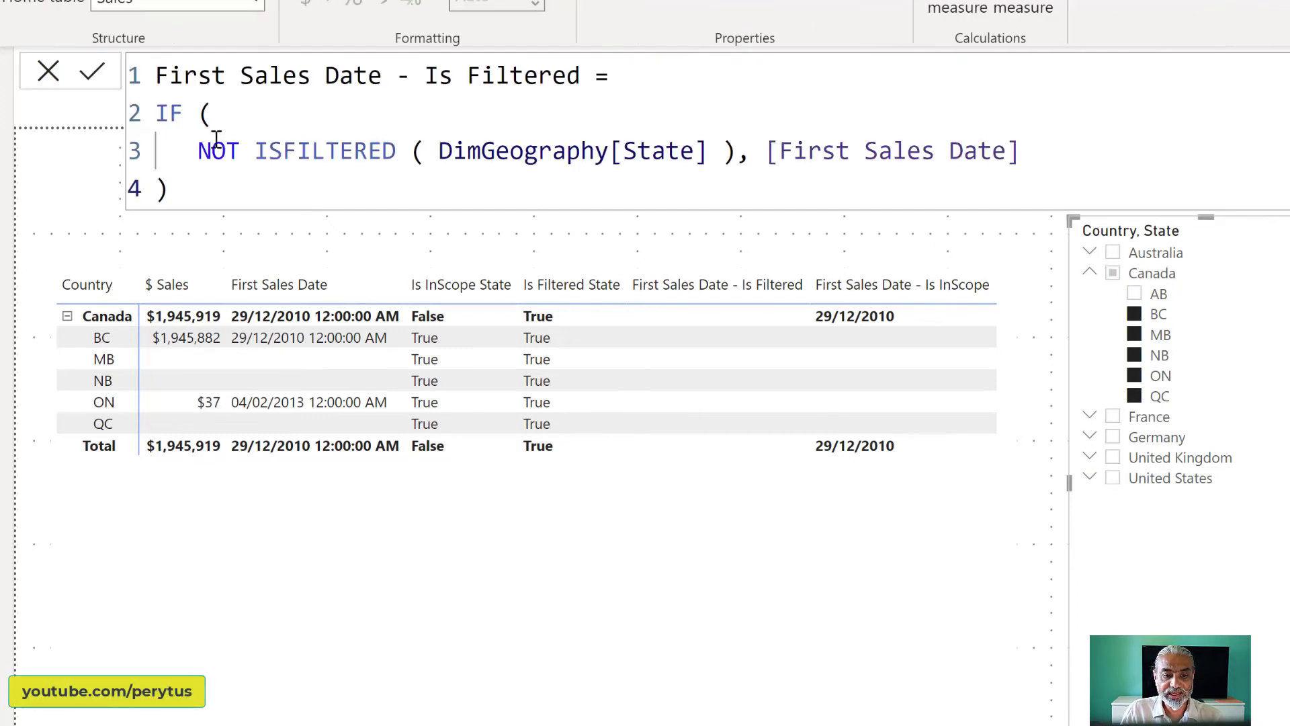
{"action": "left_click_drag", "start_coordinate": [185, 153], "coordinate": [1022, 151]}
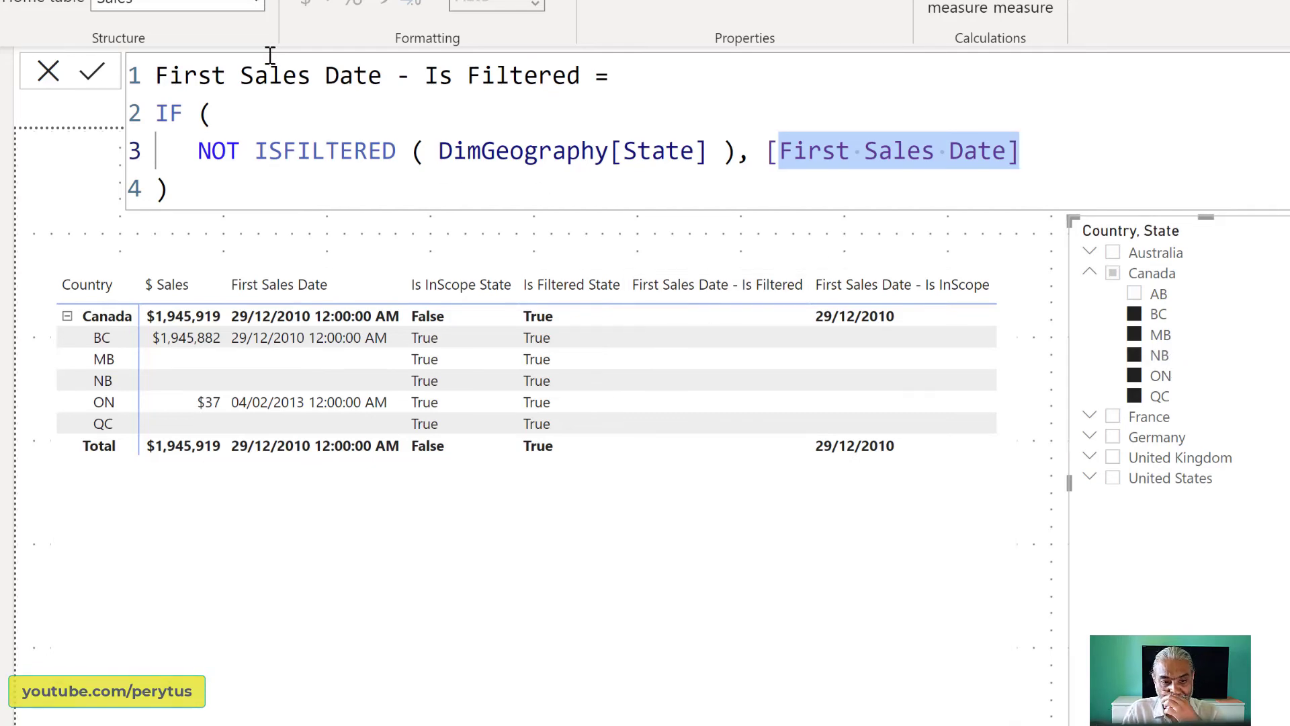
{"action": "left_click_drag", "start_coordinate": [197, 151], "coordinate": [754, 143]}
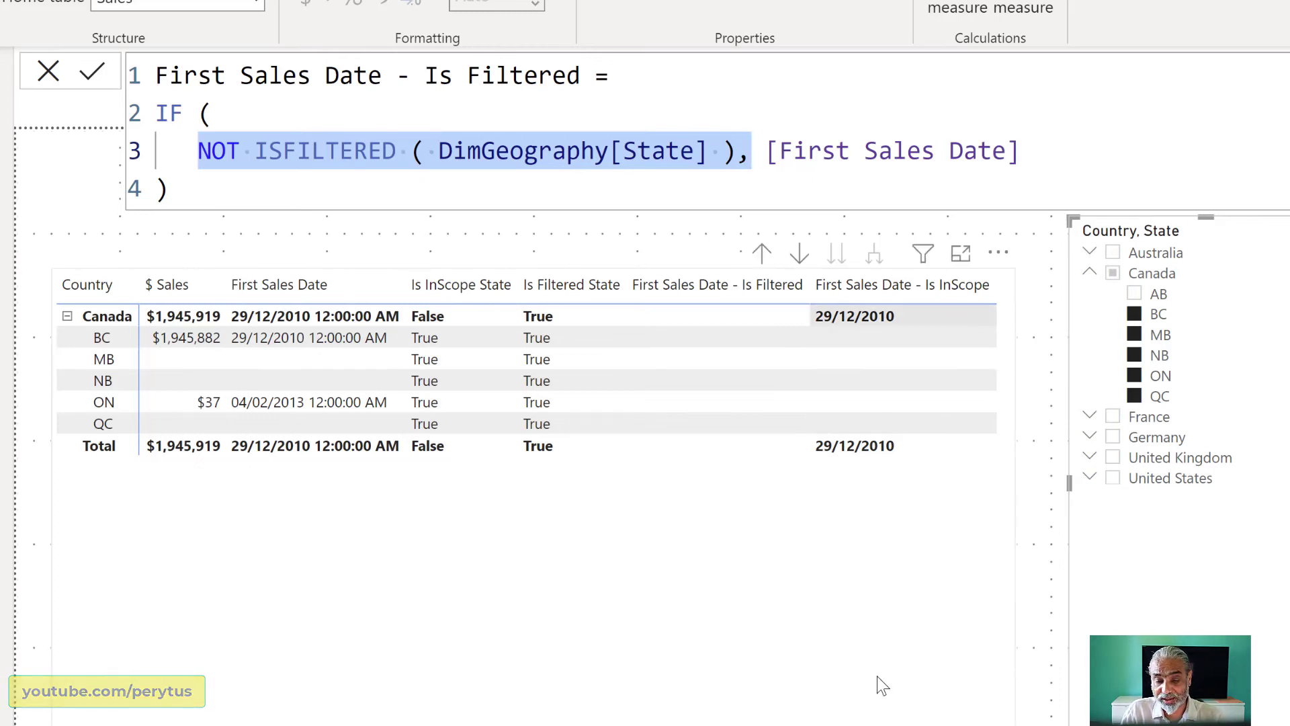
{"action": "left_click", "coordinate": [833, 622]}
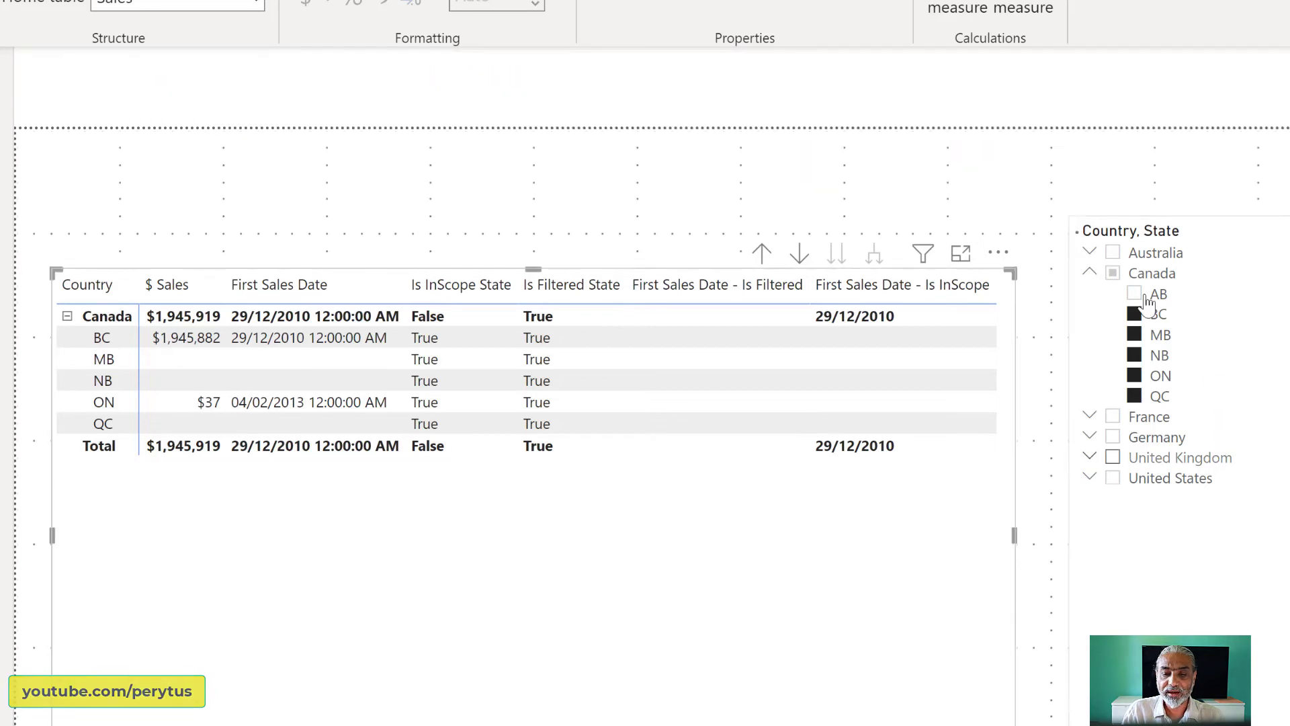
Reselect all of Canada's states in the Country, State slicer.
{"action": "left_click", "coordinate": [1114, 274]}
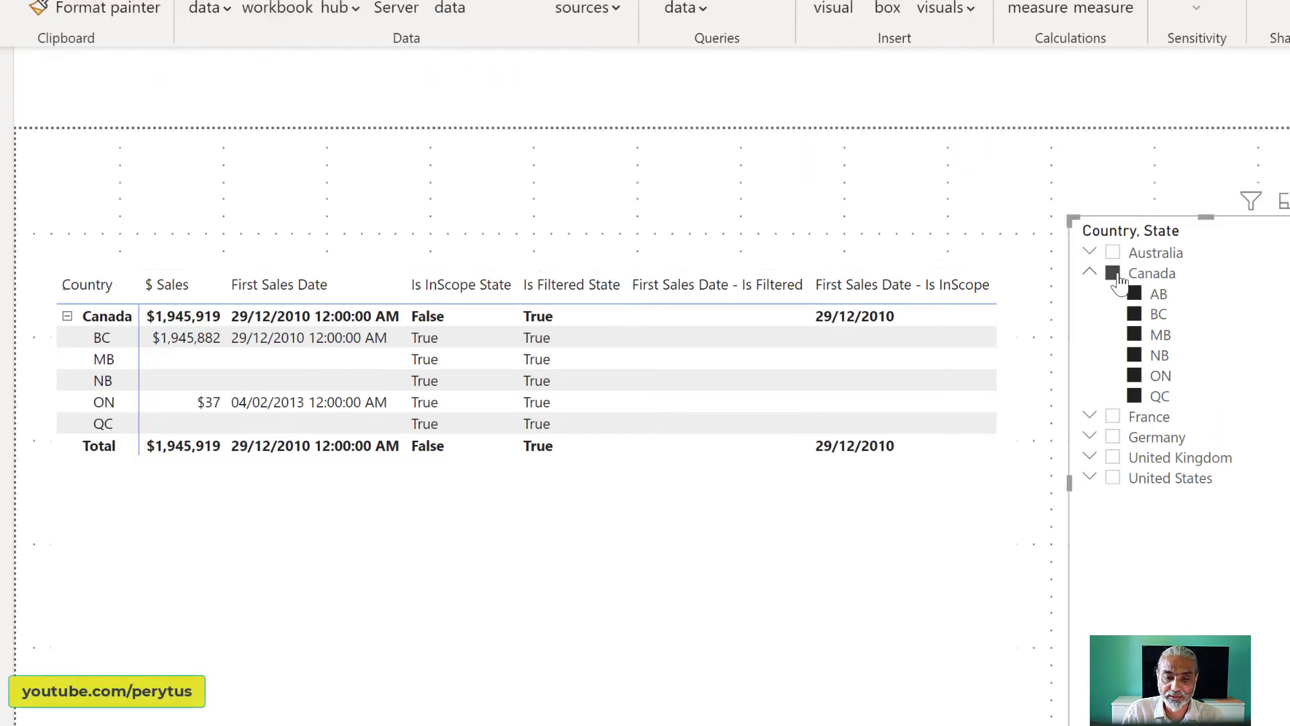